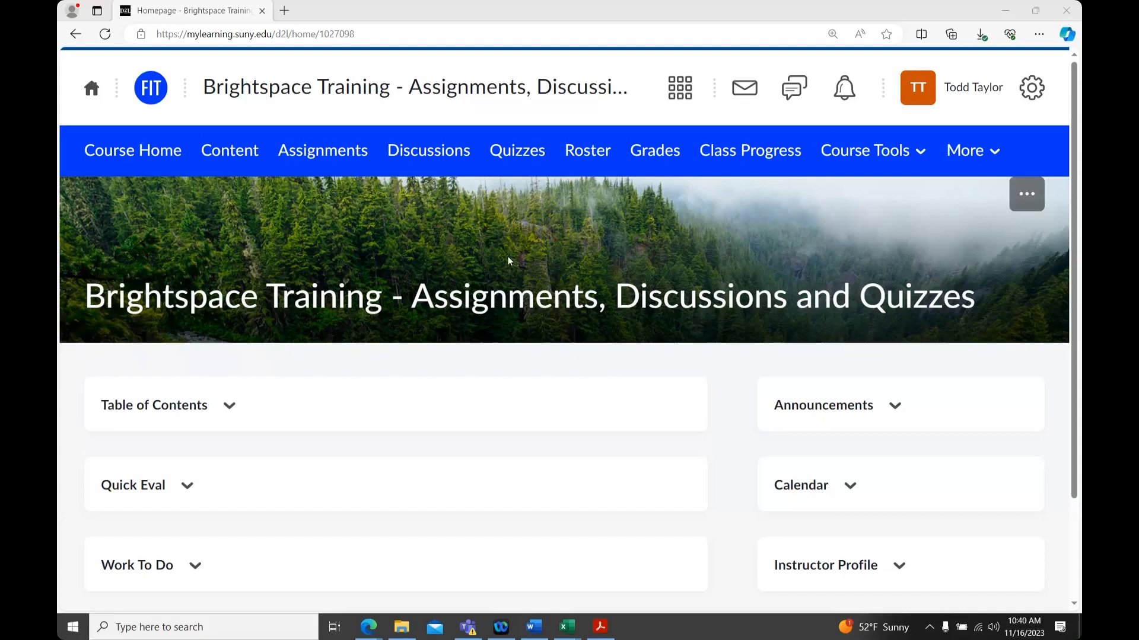
Create and save a section titled "Demo Questions" in the course's quiz Question Library
{"action": "left_click", "coordinate": [513, 156]}
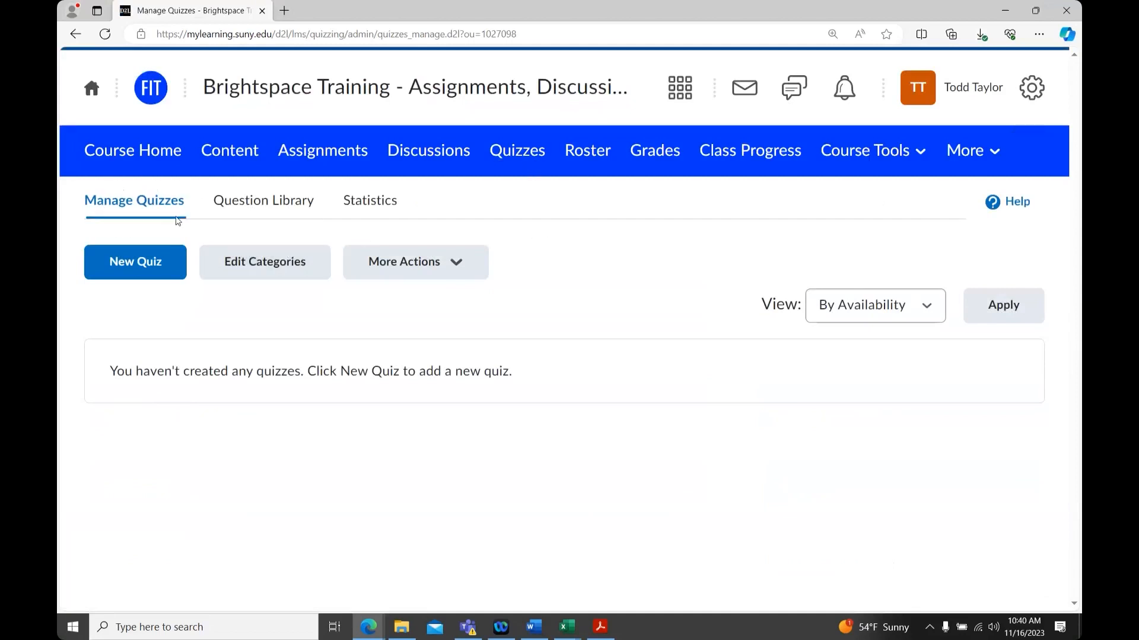
{"action": "left_click", "coordinate": [268, 202]}
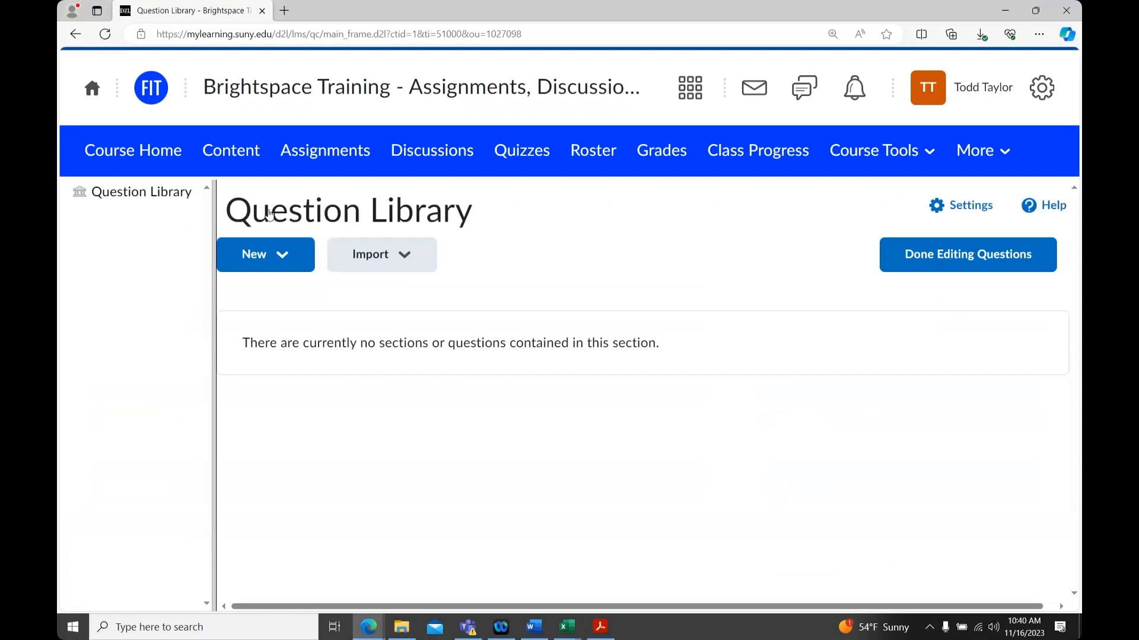
{"action": "left_click", "coordinate": [295, 261]}
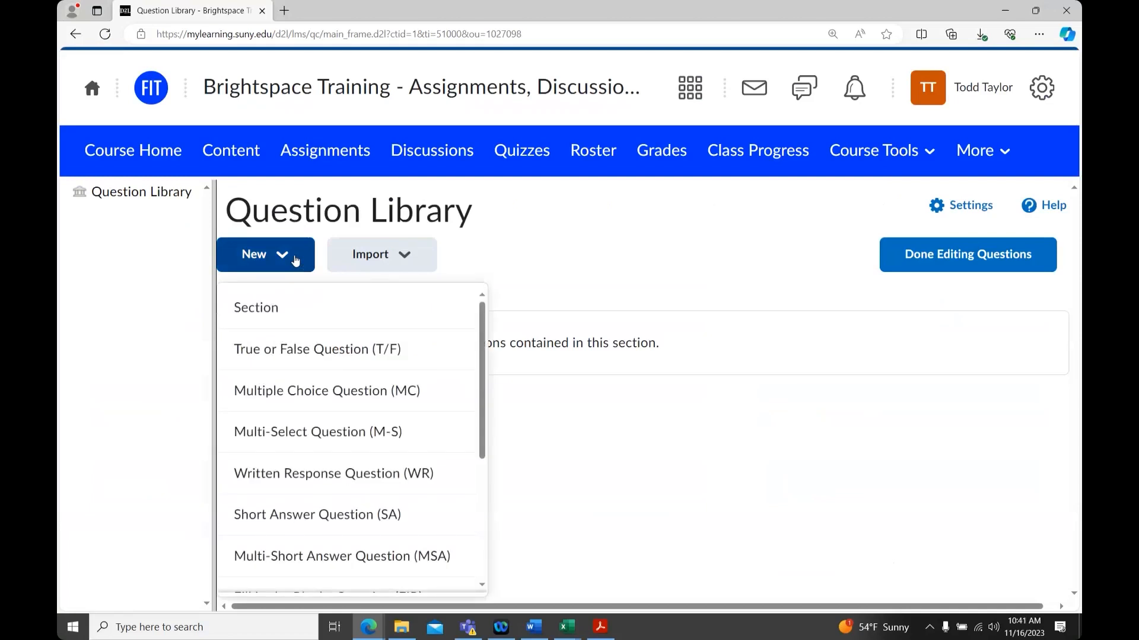
{"action": "left_click", "coordinate": [309, 318]}
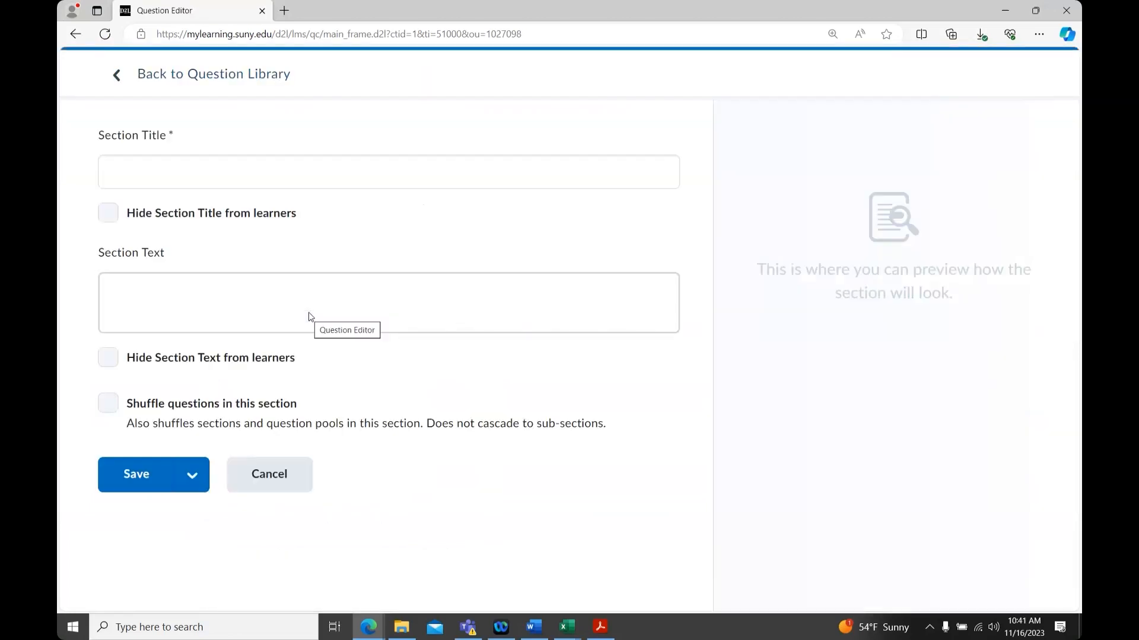
{"action": "left_click", "coordinate": [287, 168]}
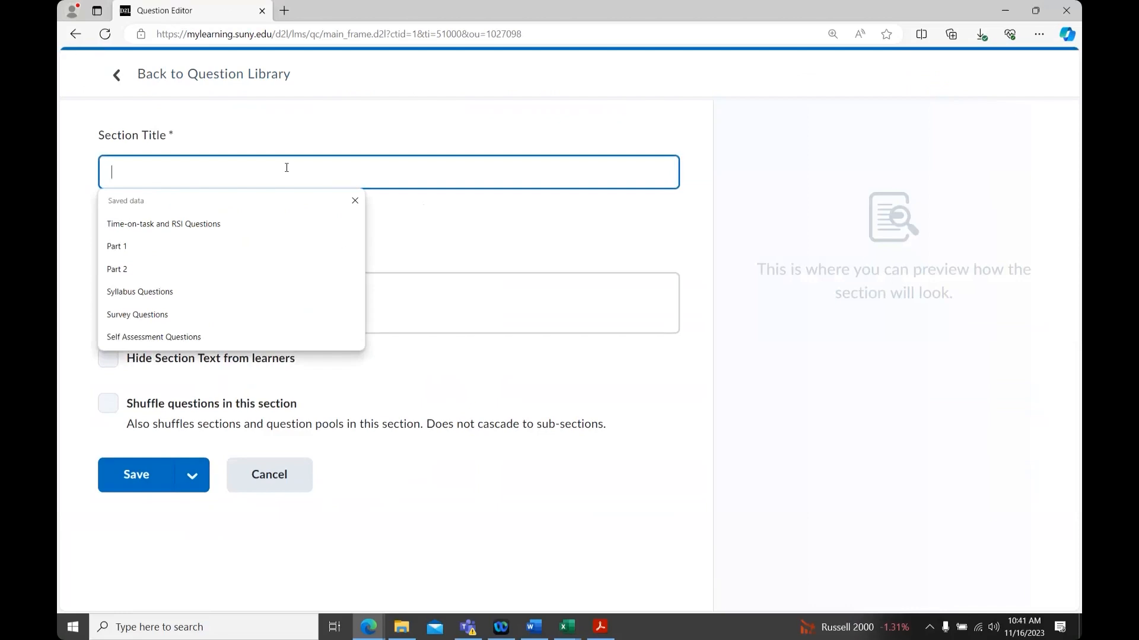
{"action": "type", "text": "Demo Questions"}
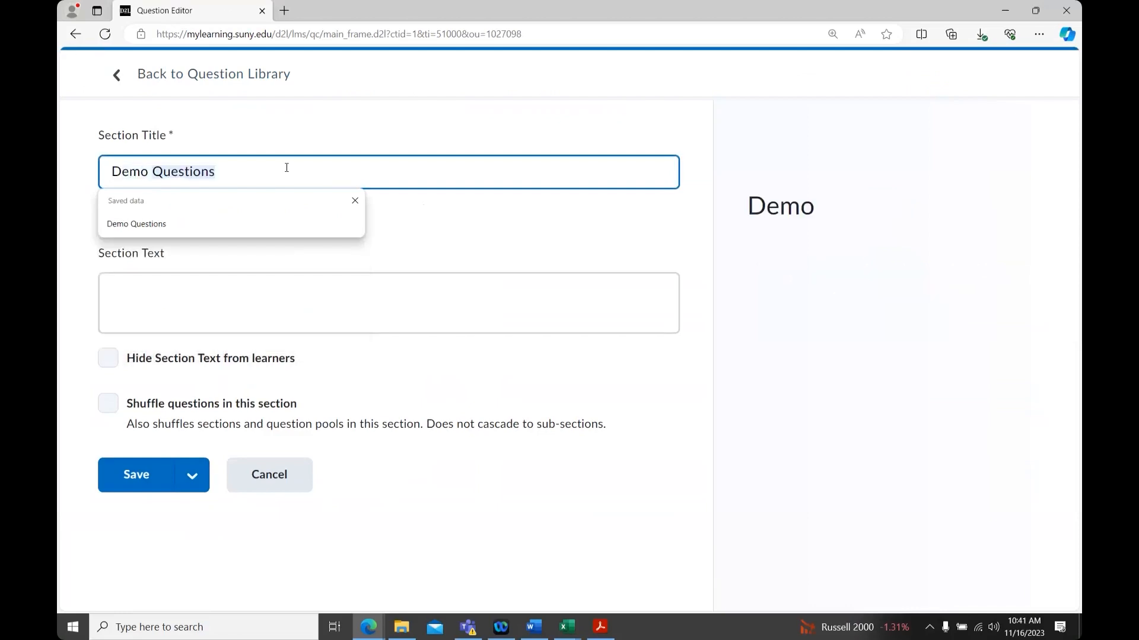
{"action": "key", "text": "Tab"}
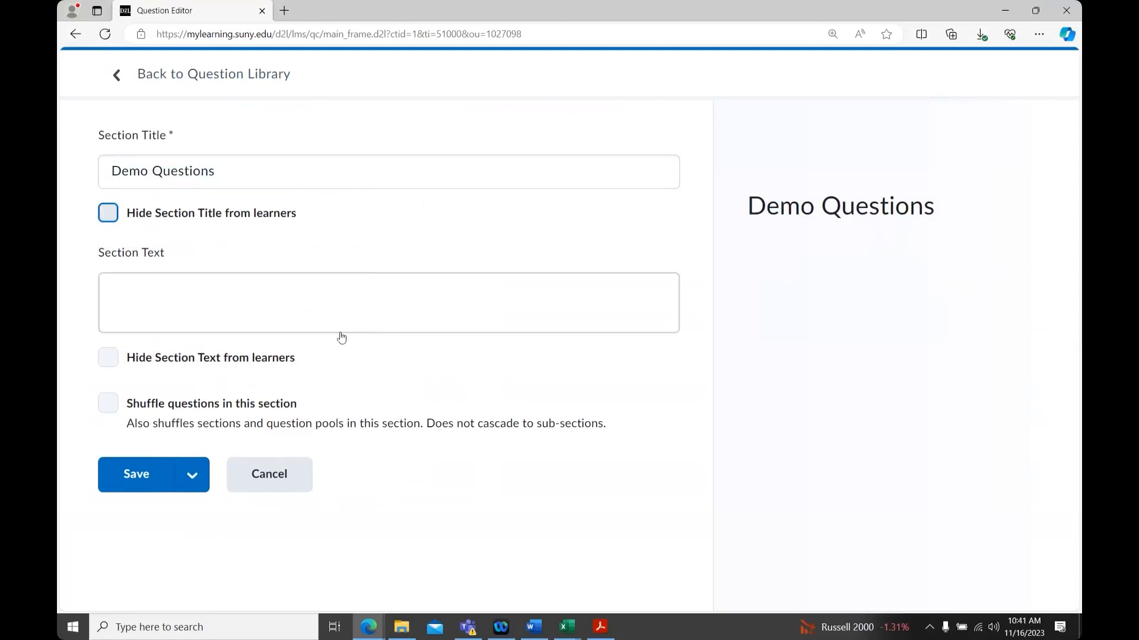
{"action": "left_click", "coordinate": [117, 478]}
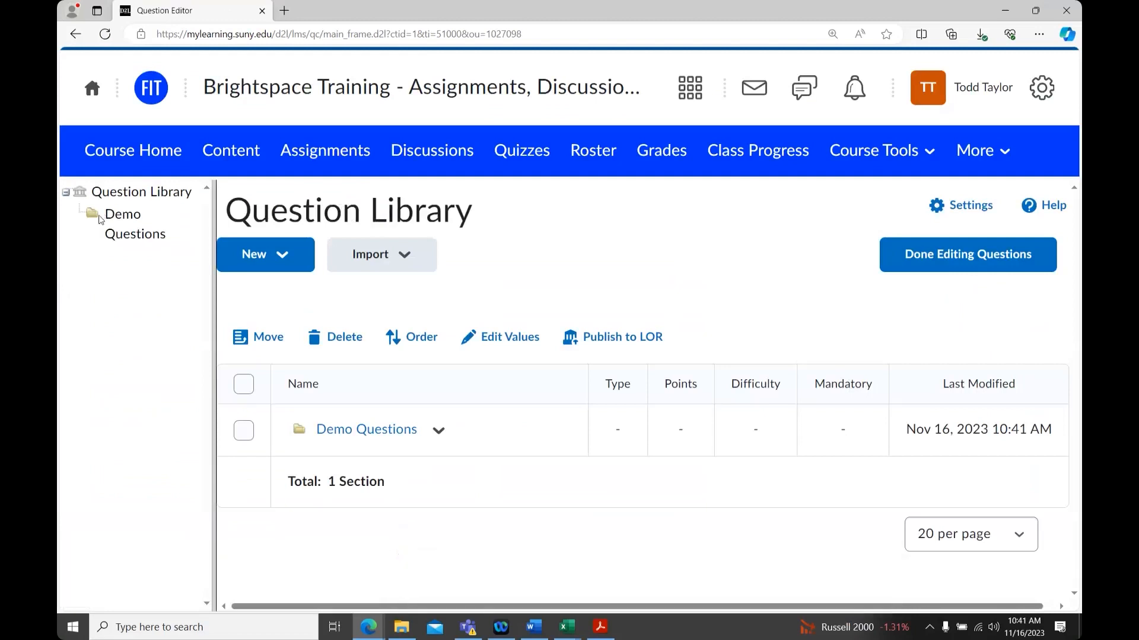
Open the Demo Questions section and look at its options for importing questions
{"action": "left_click", "coordinate": [348, 437]}
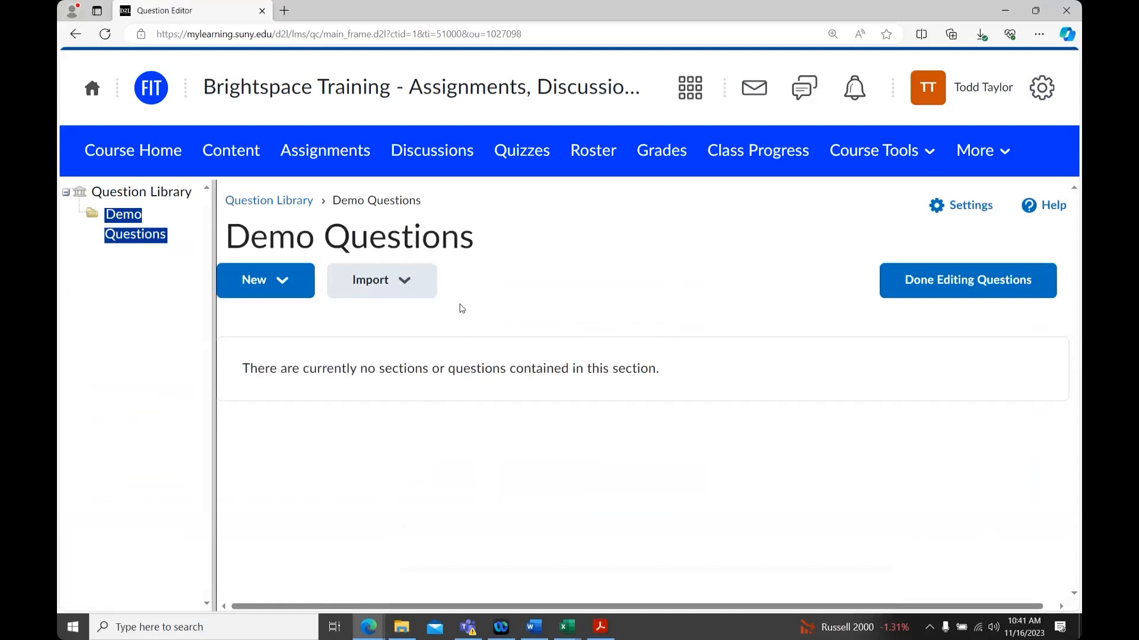
{"action": "left_click", "coordinate": [405, 282]}
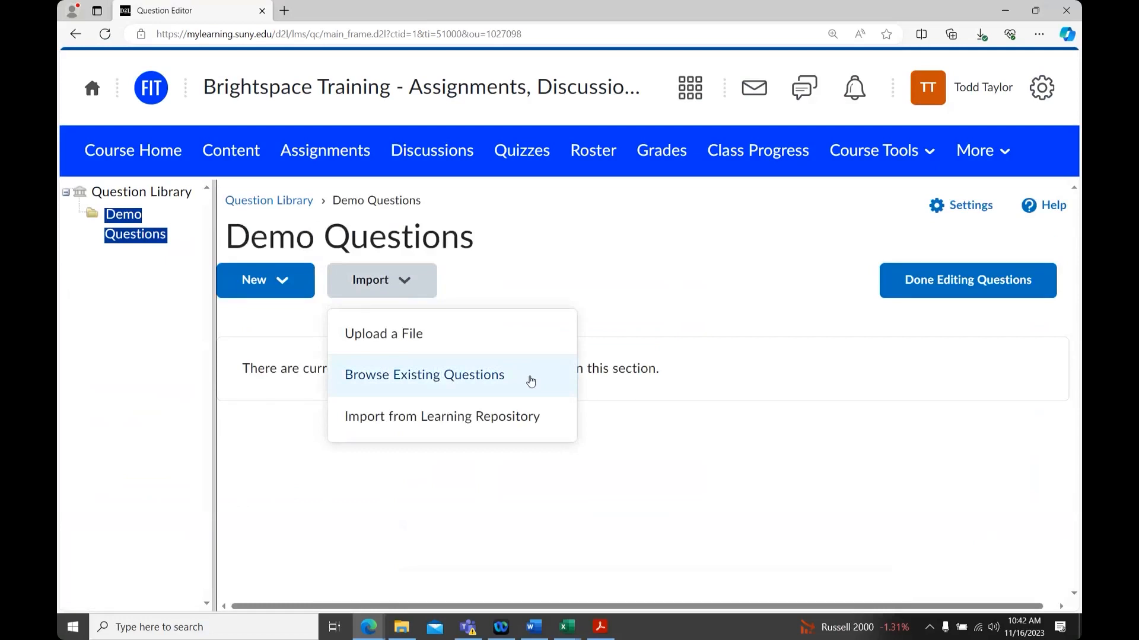
{"action": "left_click", "coordinate": [556, 286]}
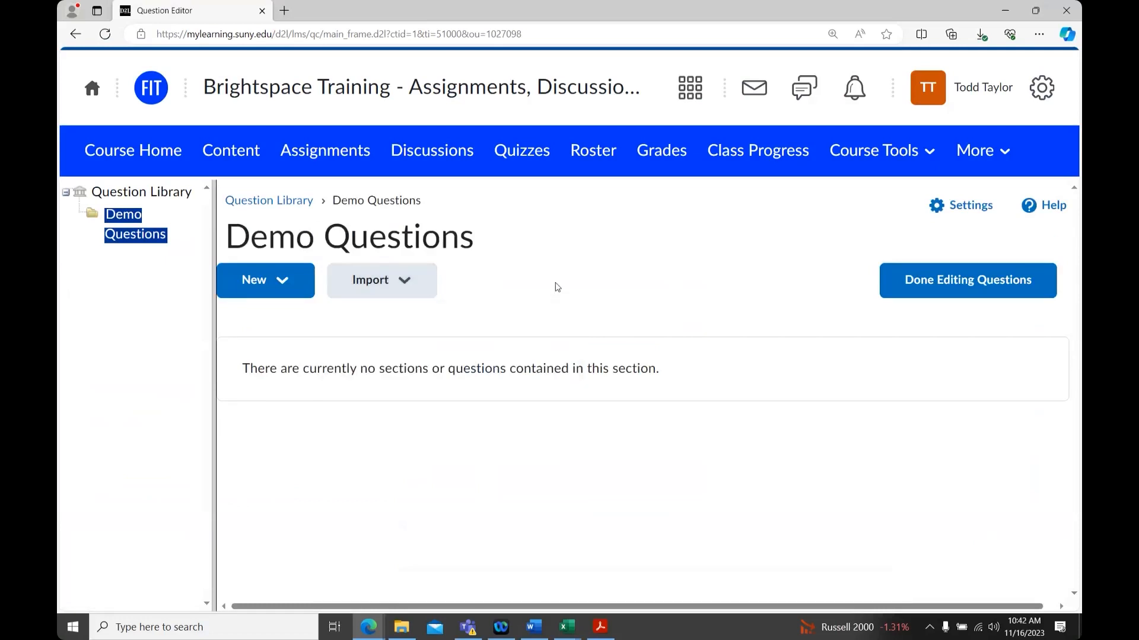
Review the question types that can be created in the Demo Questions section
{"action": "left_click", "coordinate": [290, 287]}
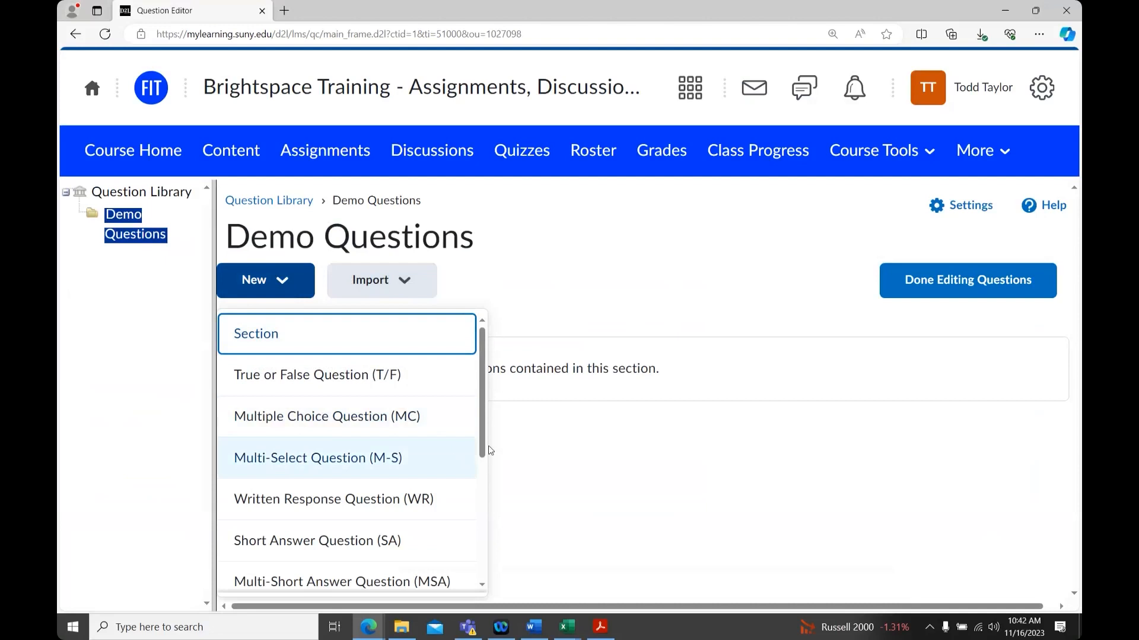
{"action": "scroll", "coordinate": [459, 468], "scroll_direction": "down", "scroll_amount": 2}
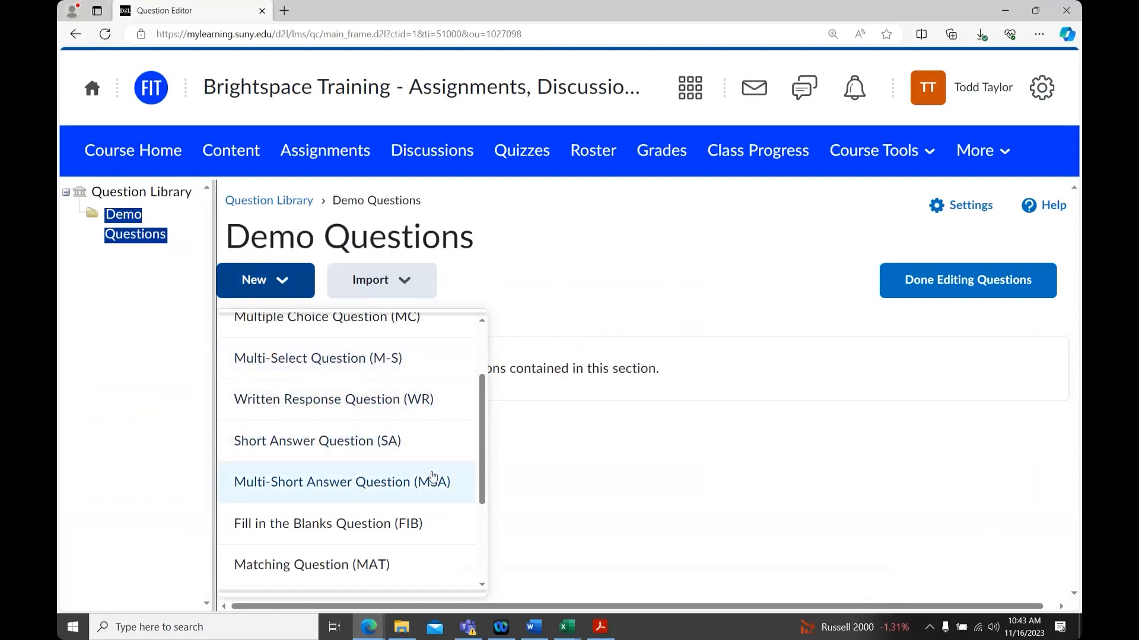
{"action": "left_click_drag", "start_coordinate": [482, 476], "coordinate": [489, 422]}
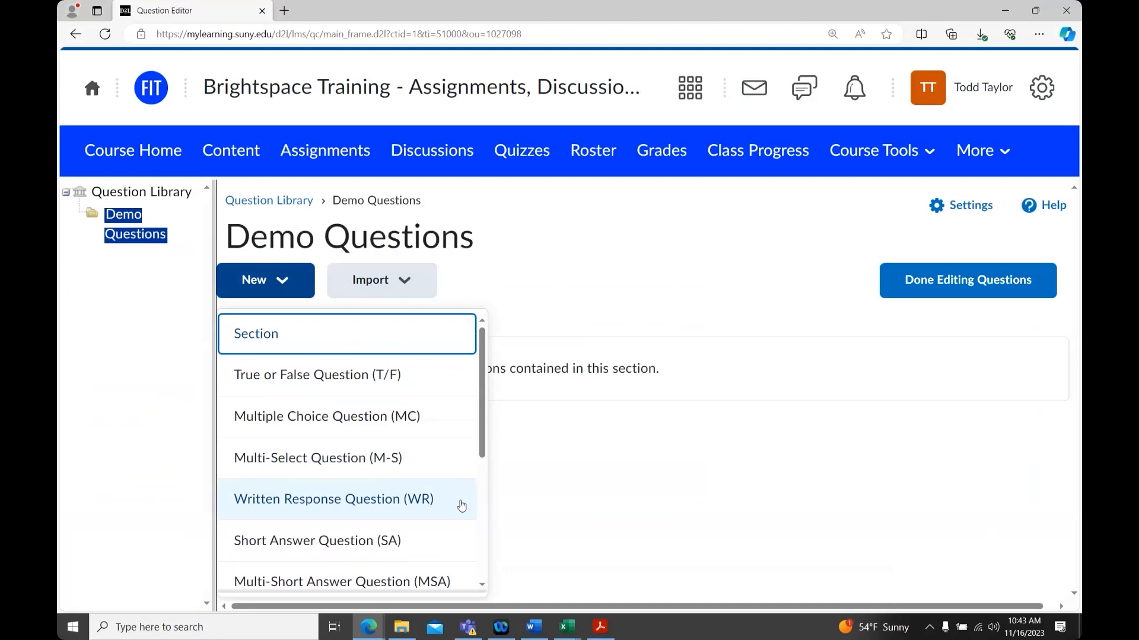
{"action": "left_click", "coordinate": [565, 479]}
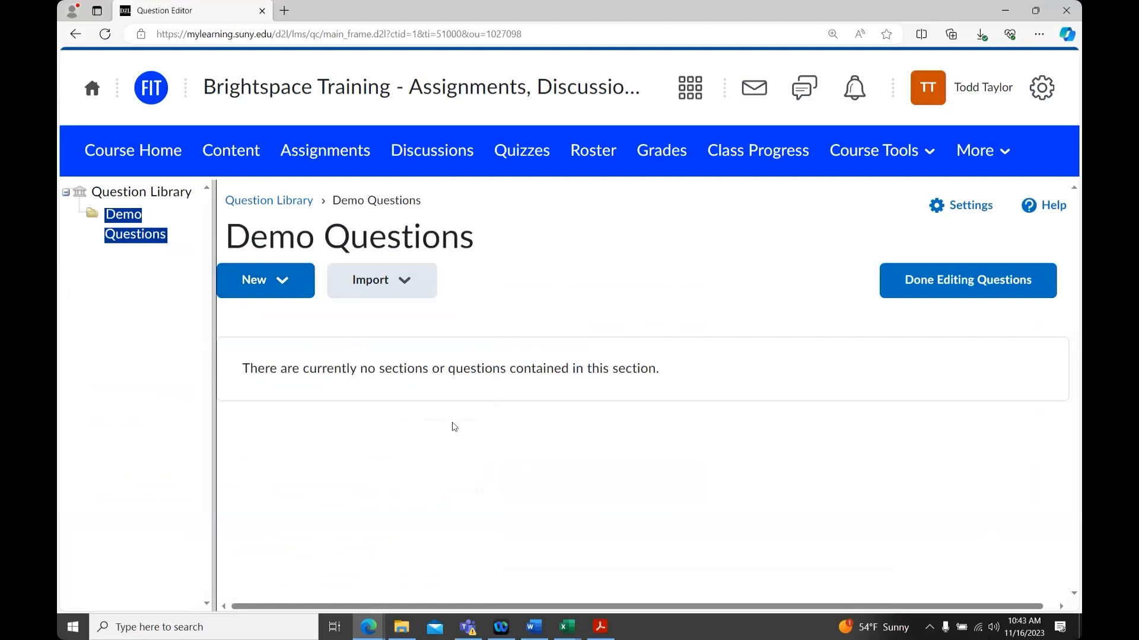
Start a new multiple choice question with the question text "What color is the sky?"
{"action": "left_click", "coordinate": [285, 277]}
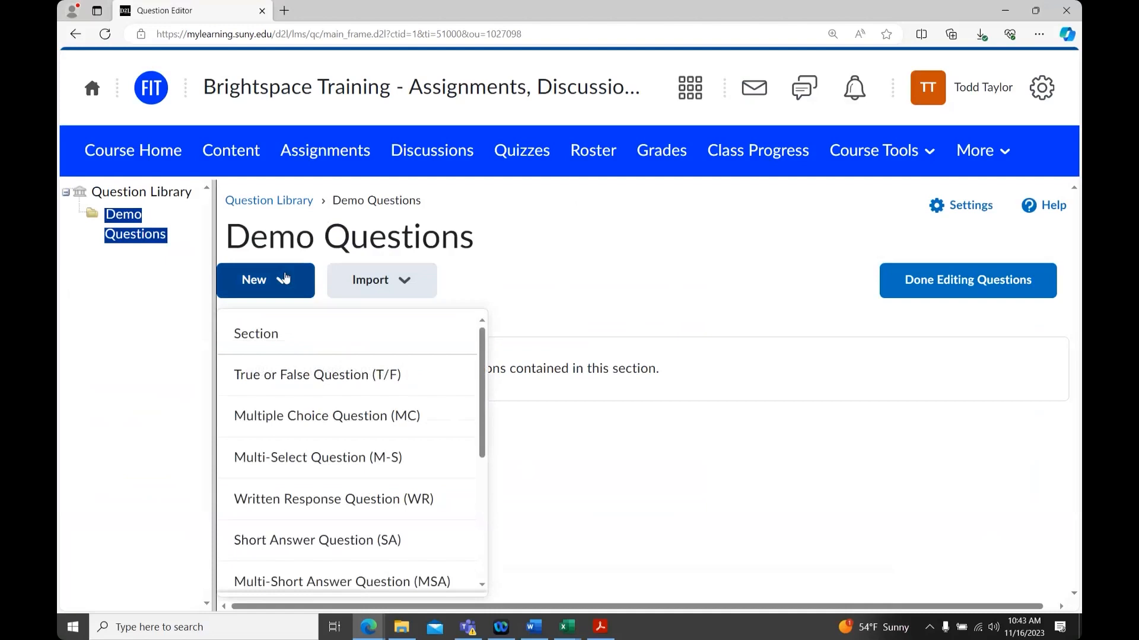
{"action": "left_click", "coordinate": [446, 422]}
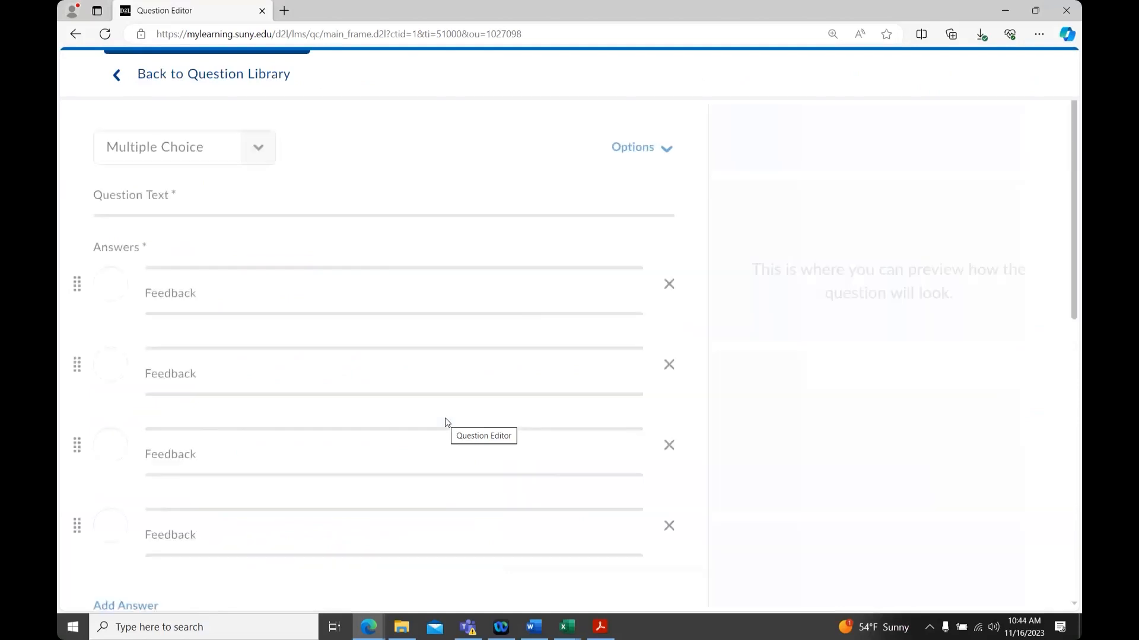
{"action": "left_click", "coordinate": [205, 227]}
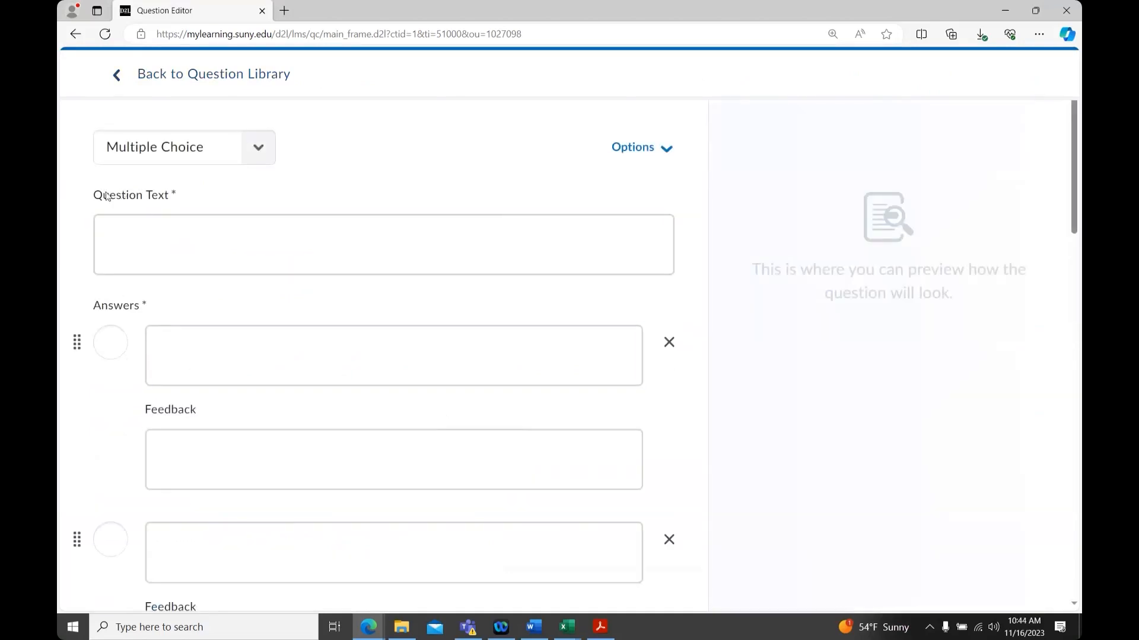
{"action": "left_click", "coordinate": [213, 232]}
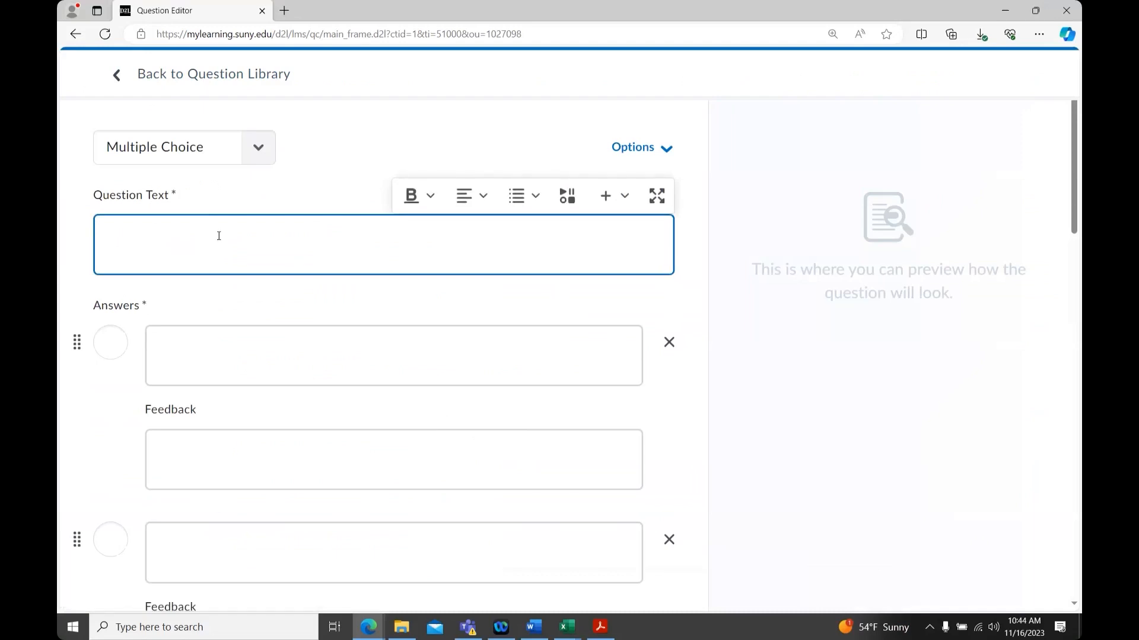
{"action": "type", "text": "What color is the sky?"}
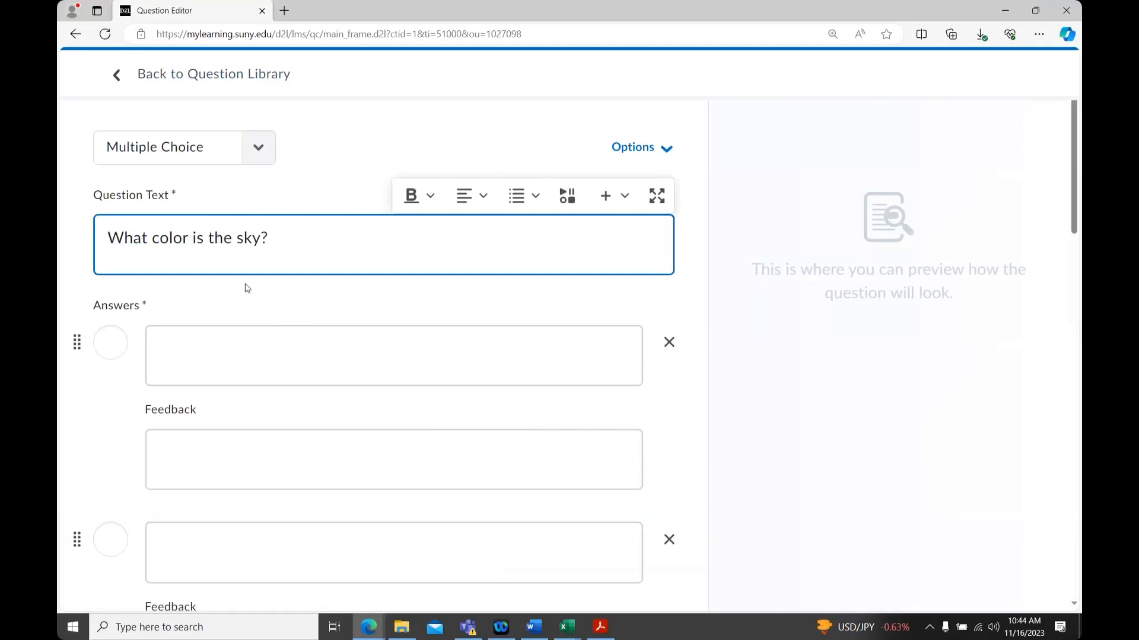
Fill in the four answers of the question as Blue, Red, Black and All the above
{"action": "left_click", "coordinate": [247, 351]}
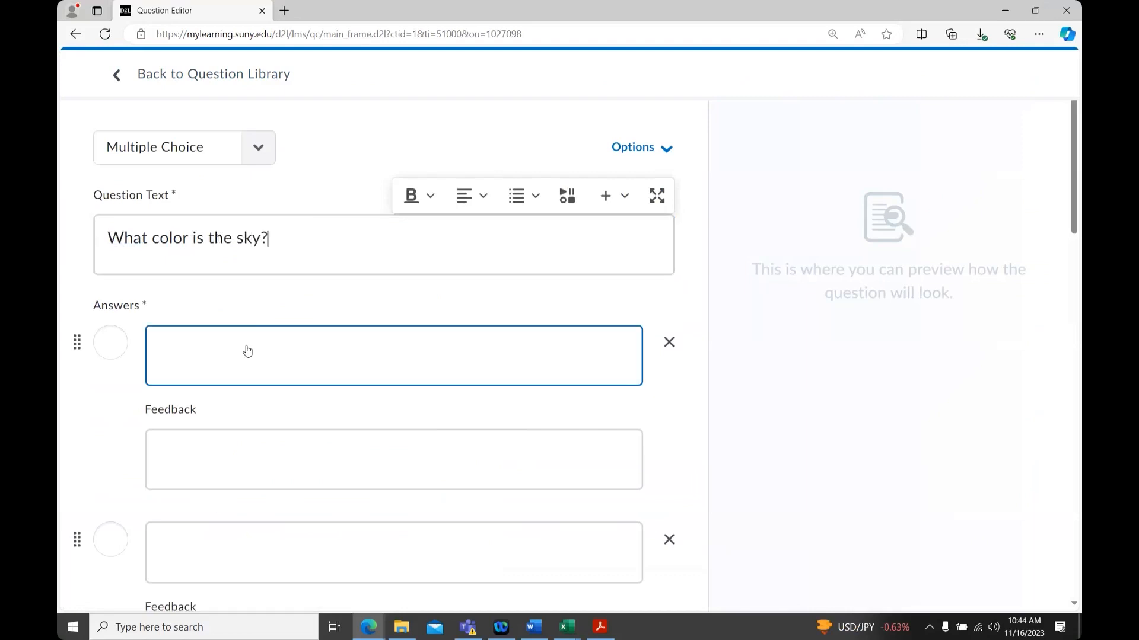
{"action": "type", "text": "Blue"}
{"action": "scroll", "coordinate": [244, 353], "scroll_direction": "down", "scroll_amount": 3}
{"action": "left_click", "coordinate": [212, 389]}
{"action": "type", "text": "Red"}
{"action": "scroll", "coordinate": [212, 386], "scroll_direction": "down", "scroll_amount": 3}
{"action": "left_click", "coordinate": [213, 409]}
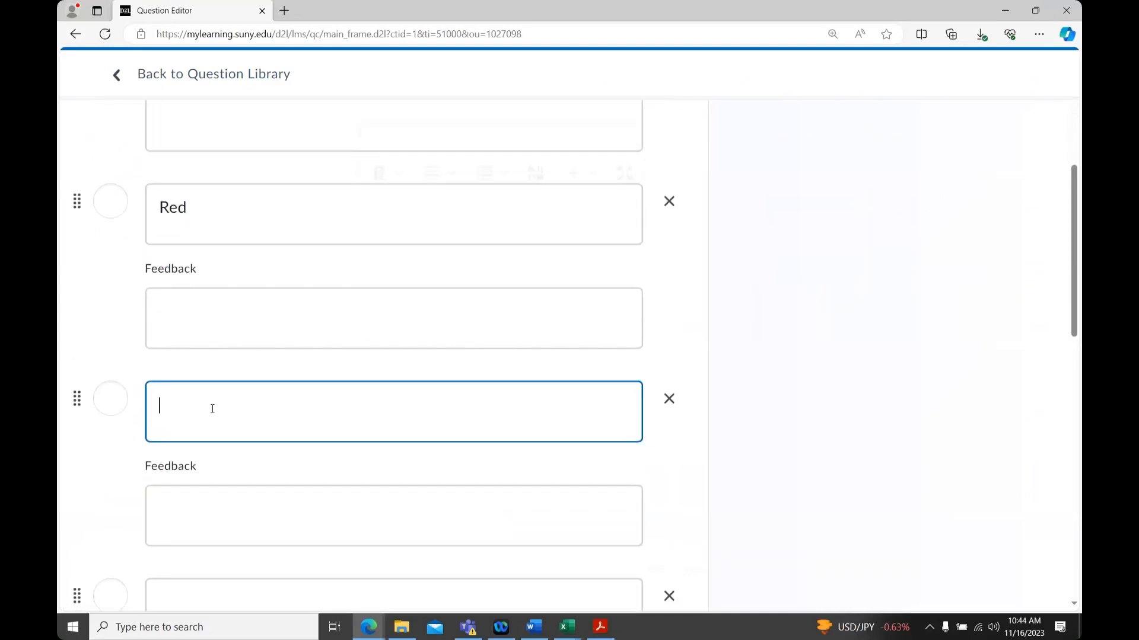
{"action": "type", "text": "Black"}
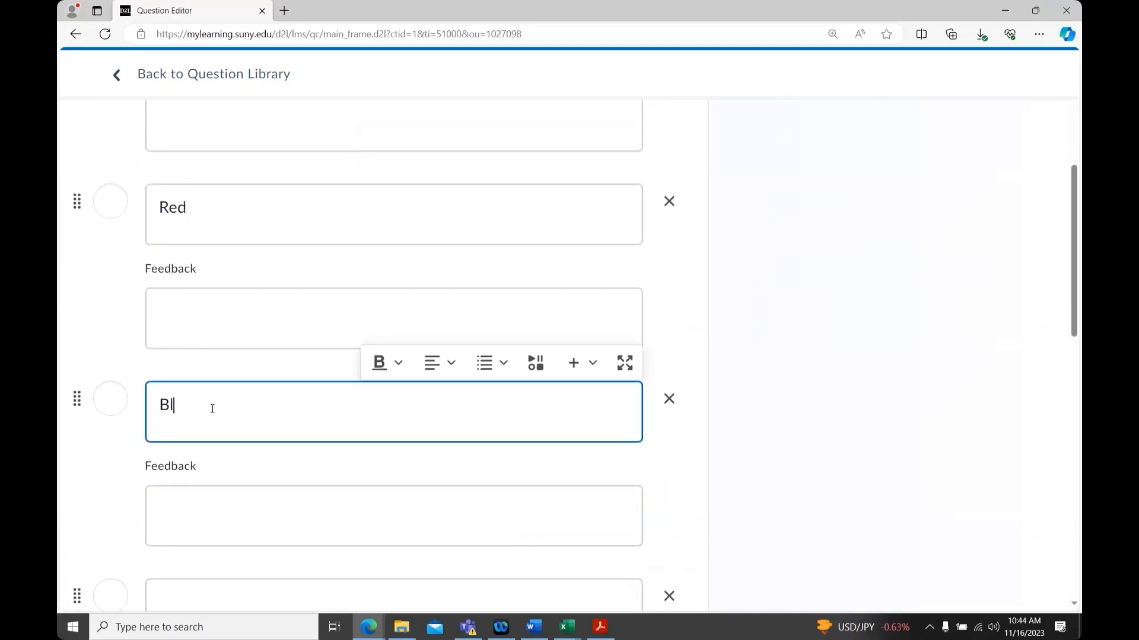
{"action": "scroll", "coordinate": [213, 409], "scroll_direction": "down", "scroll_amount": 3}
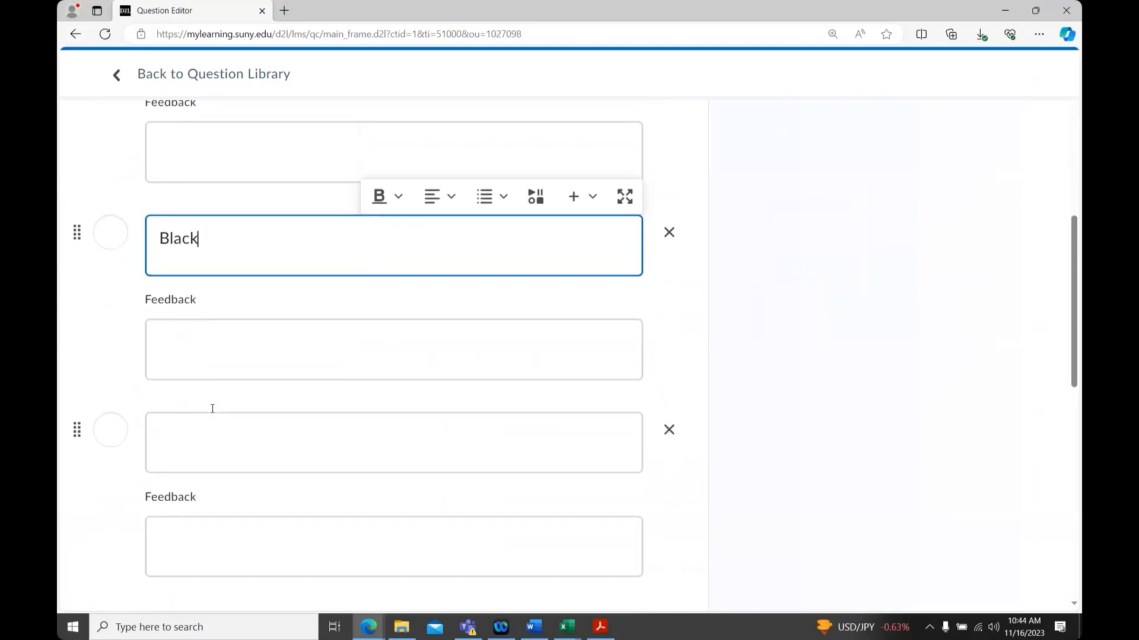
{"action": "left_click", "coordinate": [216, 422]}
{"action": "type", "text": "All "}
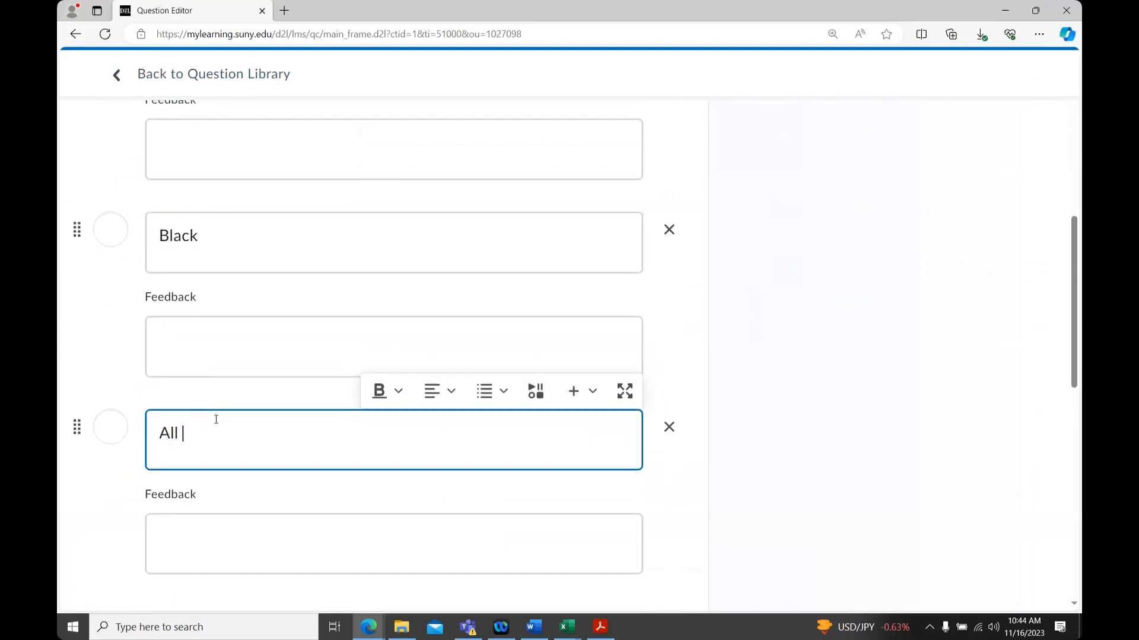
{"action": "type", "text": "the above"}
Mark "All the above" as the correct answer to the question
{"action": "scroll", "coordinate": [216, 419], "scroll_direction": "down", "scroll_amount": 3}
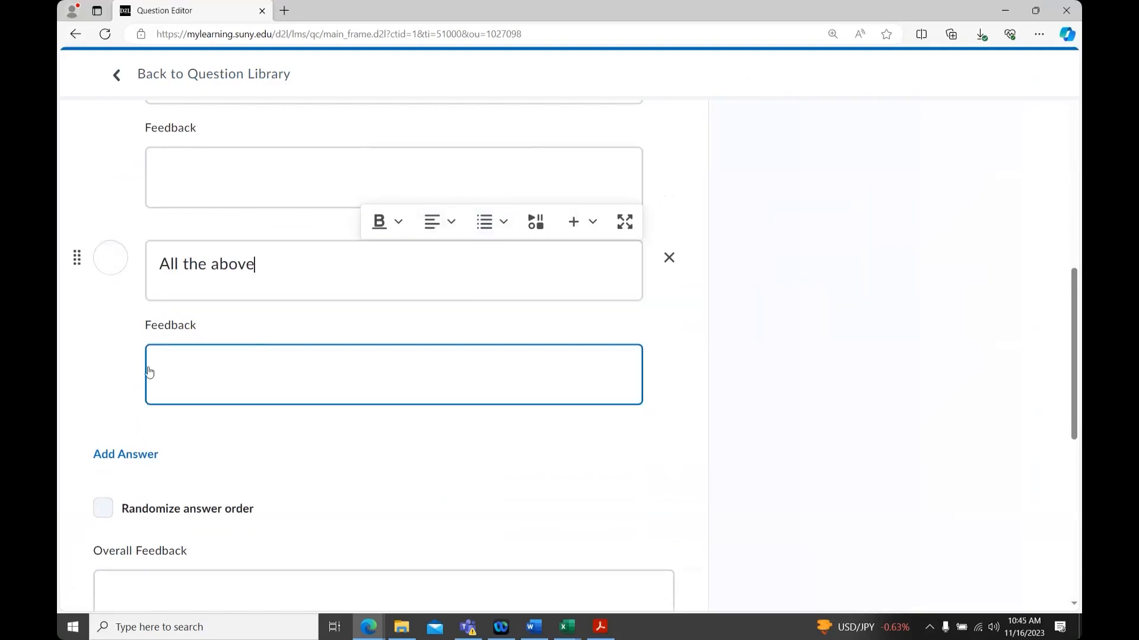
{"action": "scroll", "coordinate": [149, 372], "scroll_direction": "up", "scroll_amount": 4}
{"action": "scroll", "coordinate": [149, 372], "scroll_direction": "up", "scroll_amount": 2}
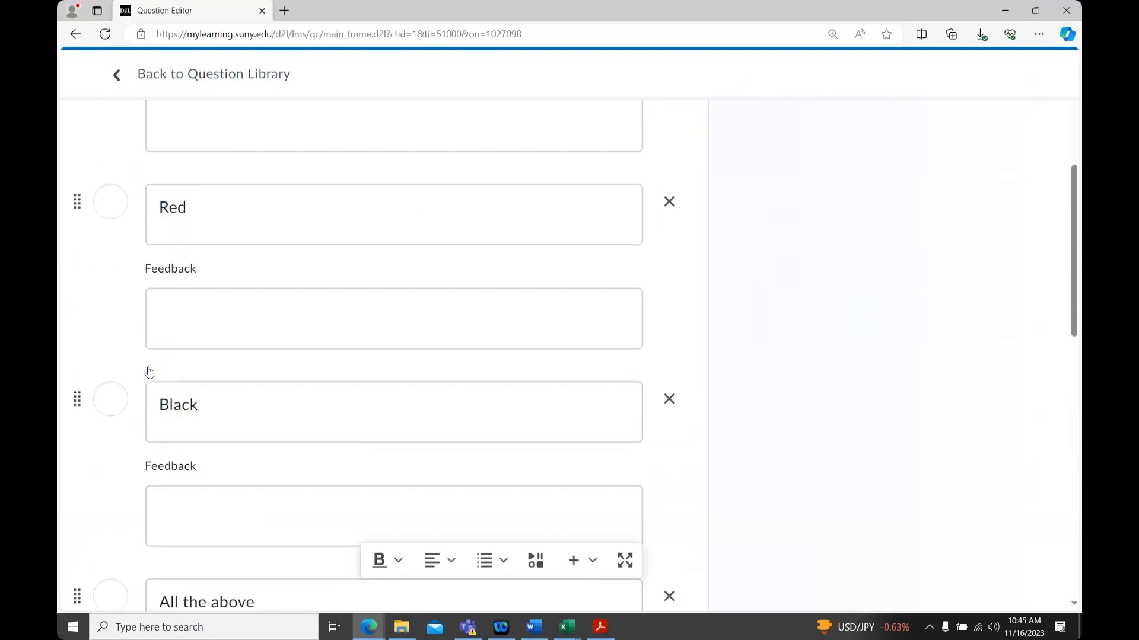
{"action": "scroll", "coordinate": [149, 372], "scroll_direction": "up", "scroll_amount": 3}
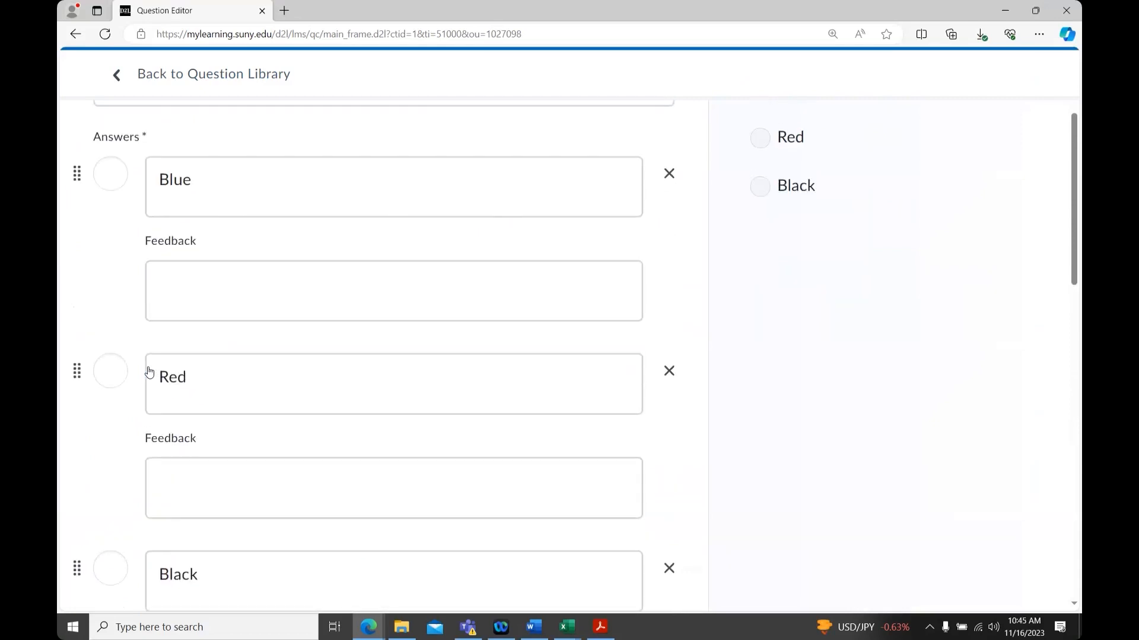
{"action": "scroll", "coordinate": [149, 372], "scroll_direction": "down", "scroll_amount": 2}
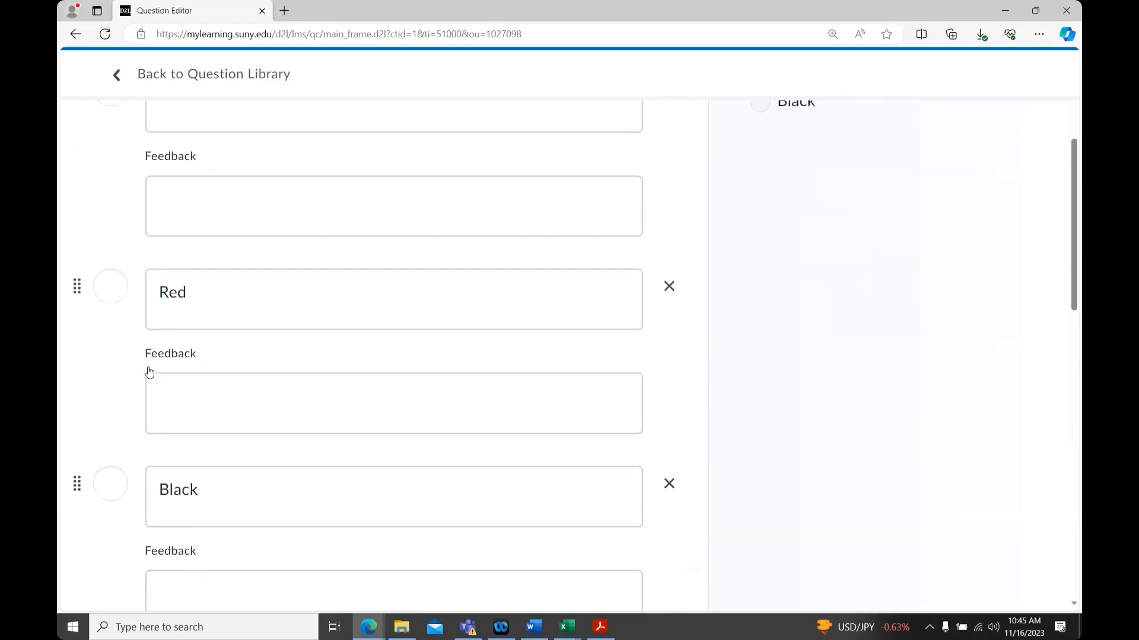
{"action": "scroll", "coordinate": [149, 372], "scroll_direction": "down", "scroll_amount": 3}
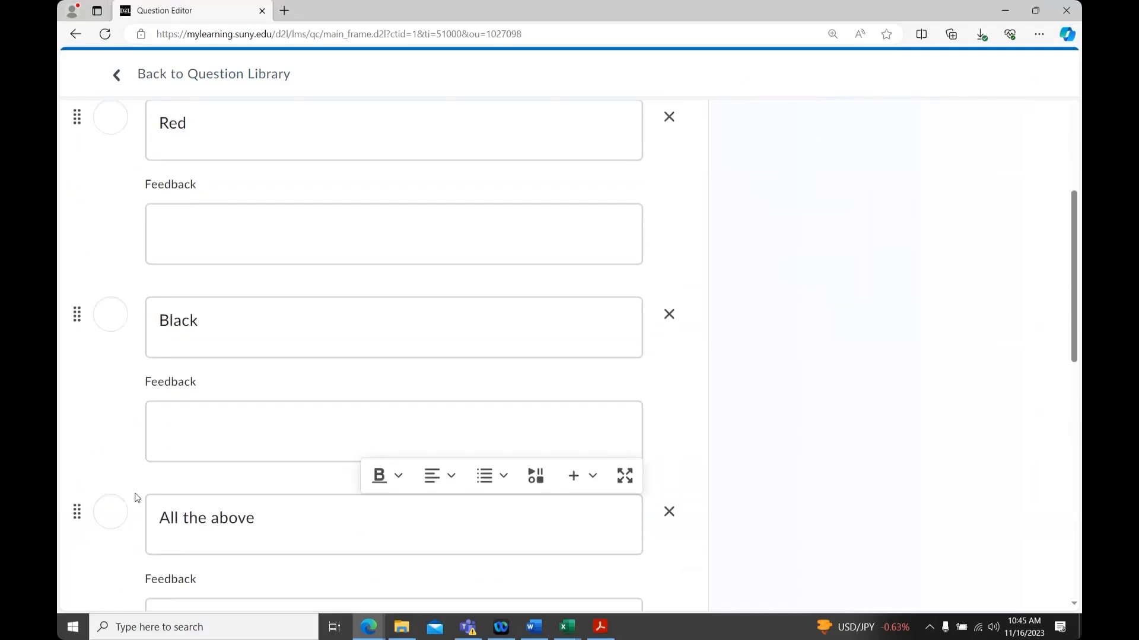
{"action": "left_click", "coordinate": [111, 520]}
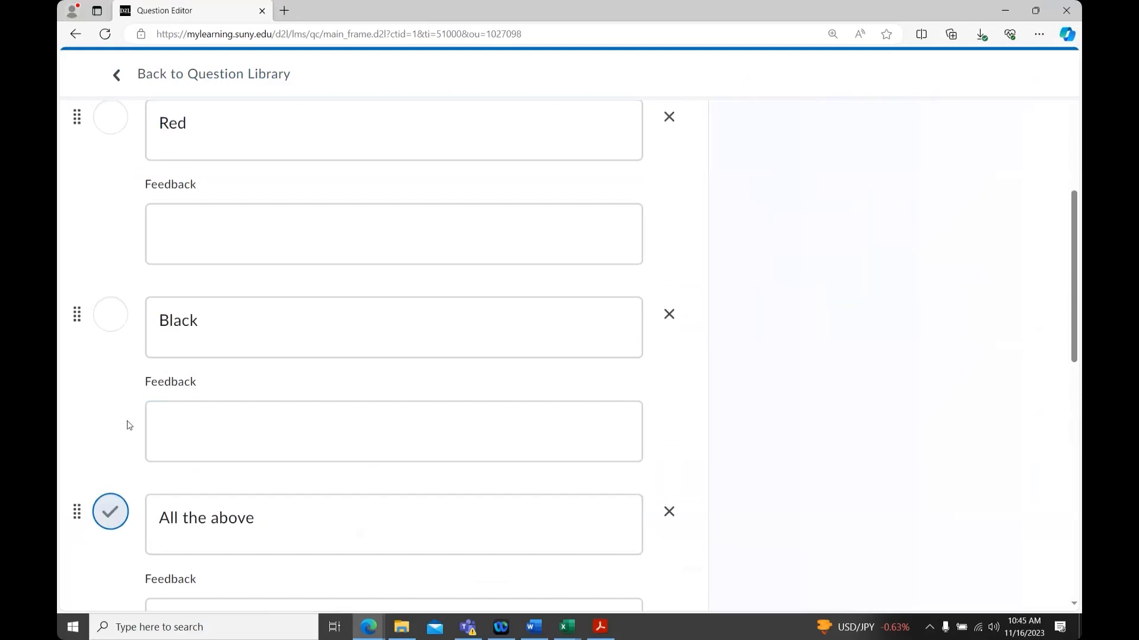
Enter "The sky changes color based on the time of day." as the question's overall feedback
{"action": "scroll", "coordinate": [129, 425], "scroll_direction": "down", "scroll_amount": 1}
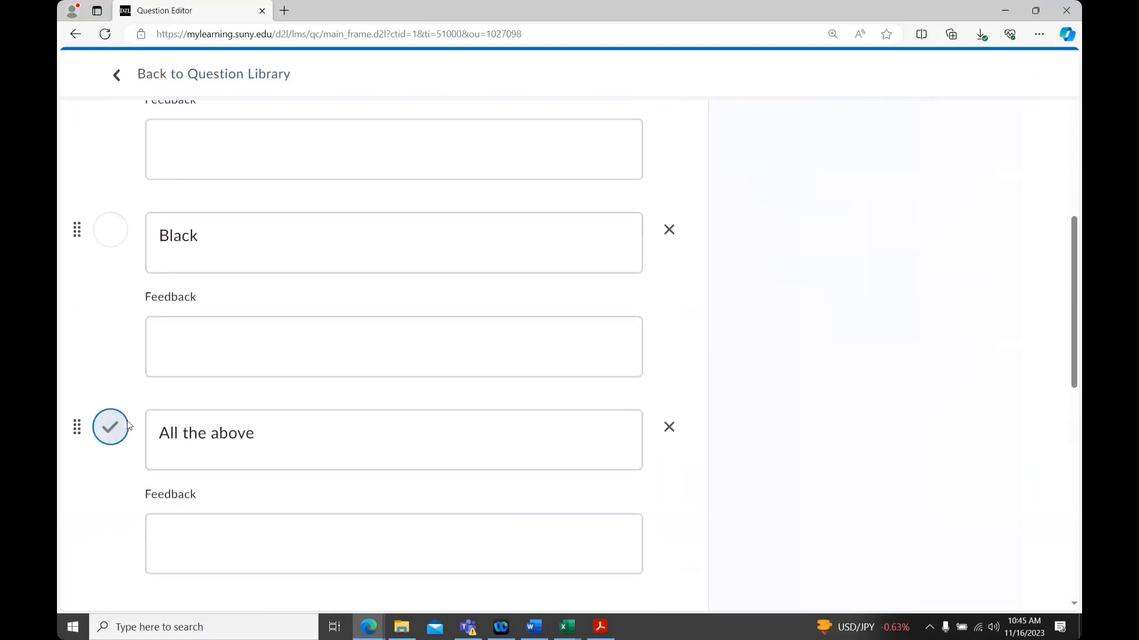
{"action": "scroll", "coordinate": [139, 408], "scroll_direction": "down", "scroll_amount": 1}
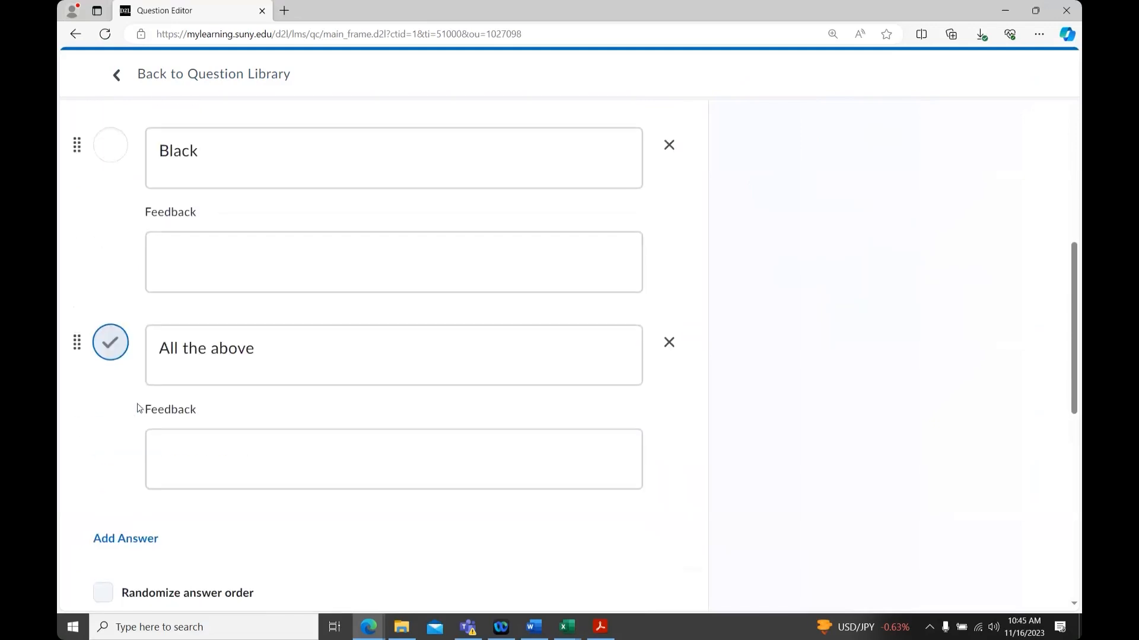
{"action": "scroll", "coordinate": [138, 408], "scroll_direction": "down", "scroll_amount": 1}
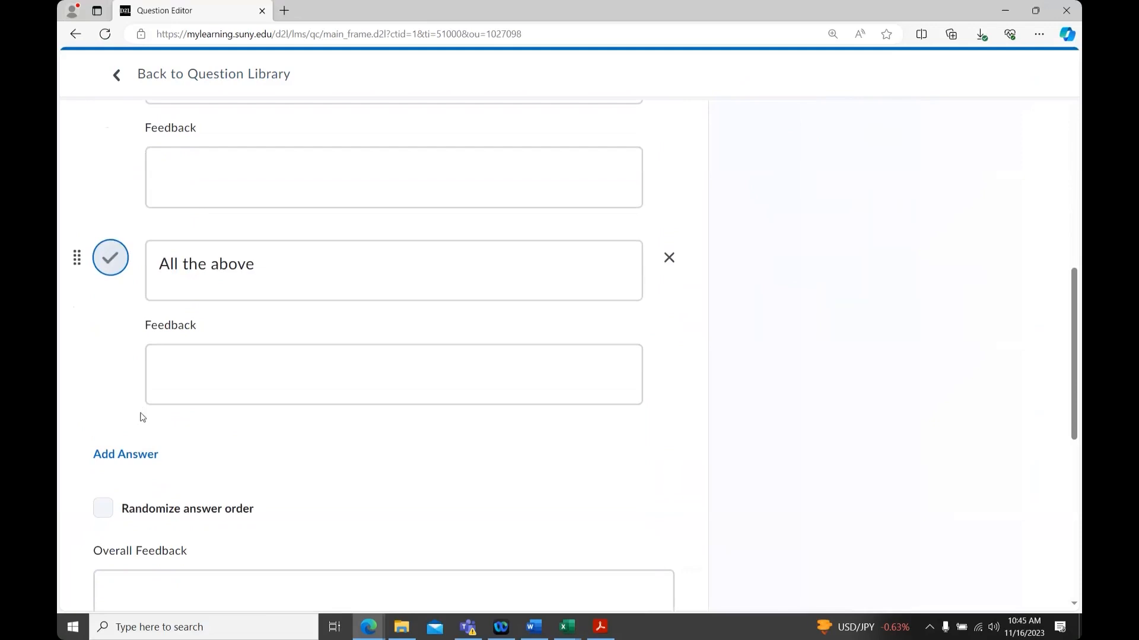
{"action": "scroll", "coordinate": [178, 433], "scroll_direction": "down", "scroll_amount": 1}
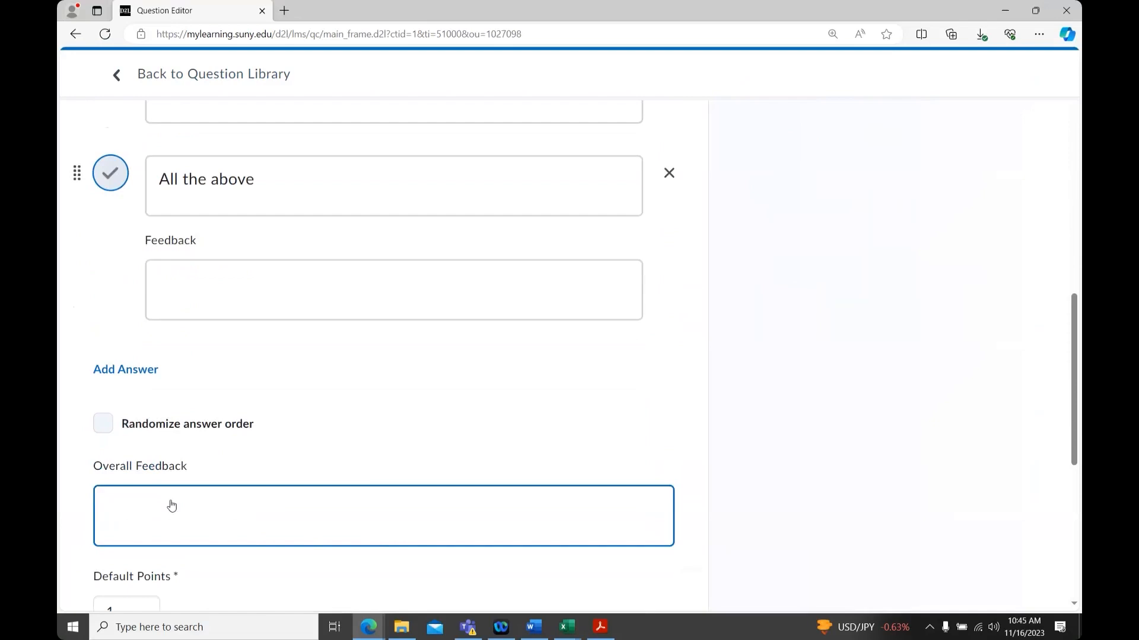
{"action": "left_click", "coordinate": [172, 512]}
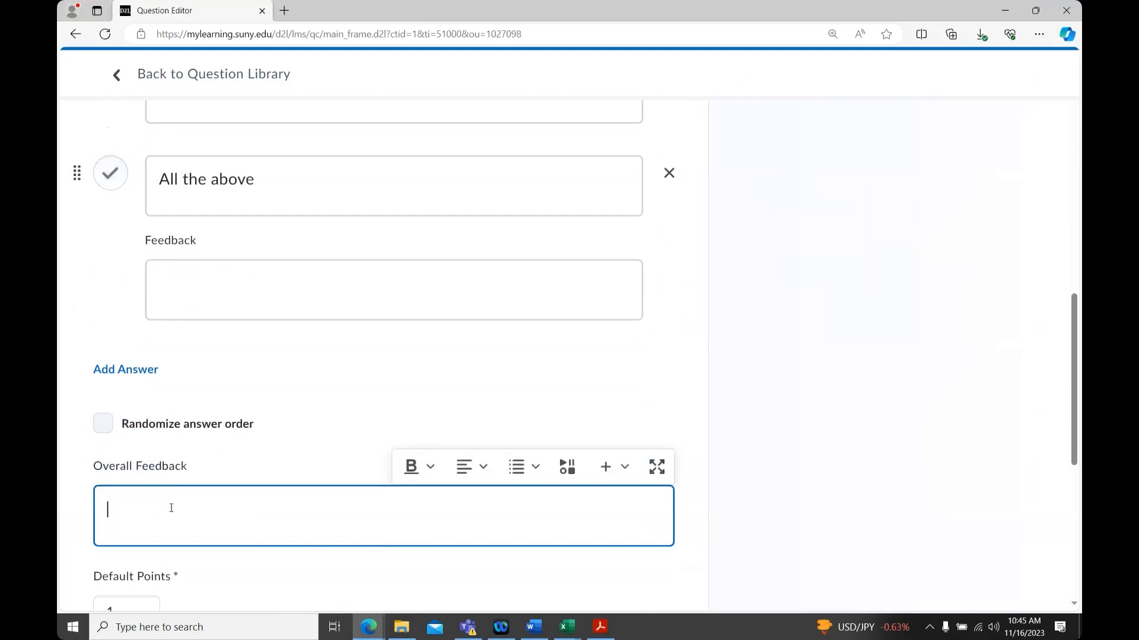
{"action": "type", "text": "The s"}
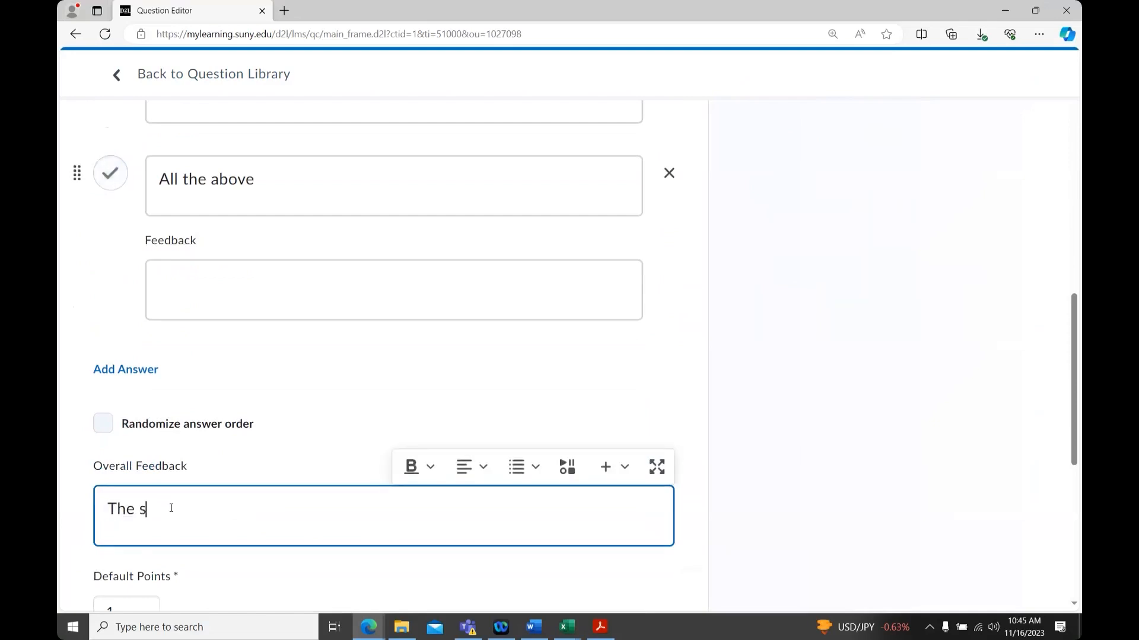
{"action": "type", "text": "ky changes "}
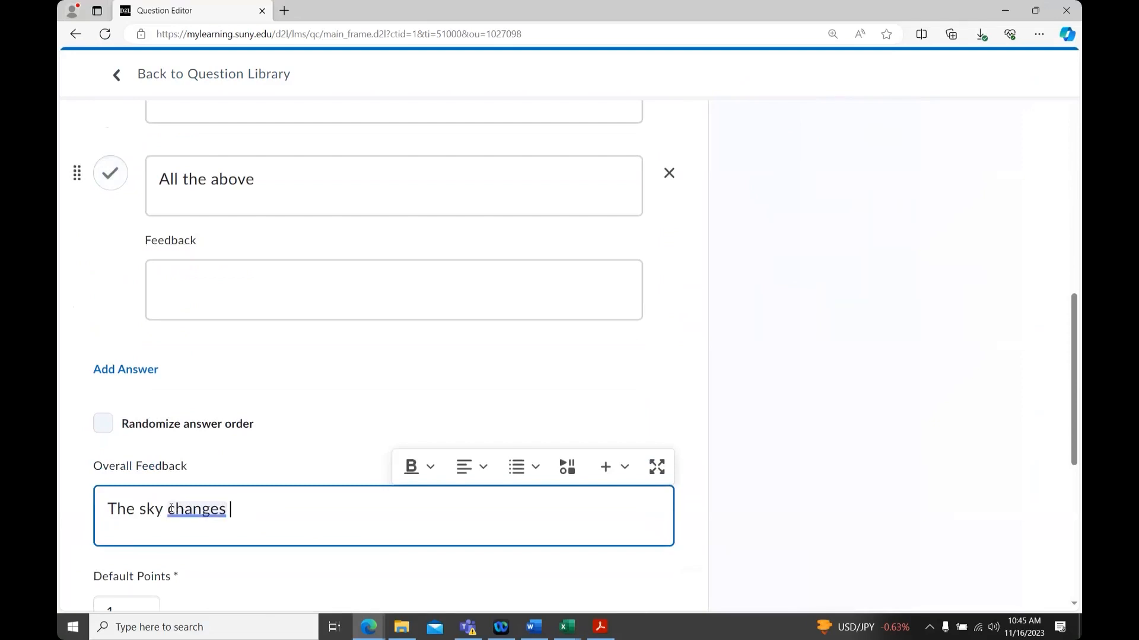
{"action": "type", "text": "color based on"}
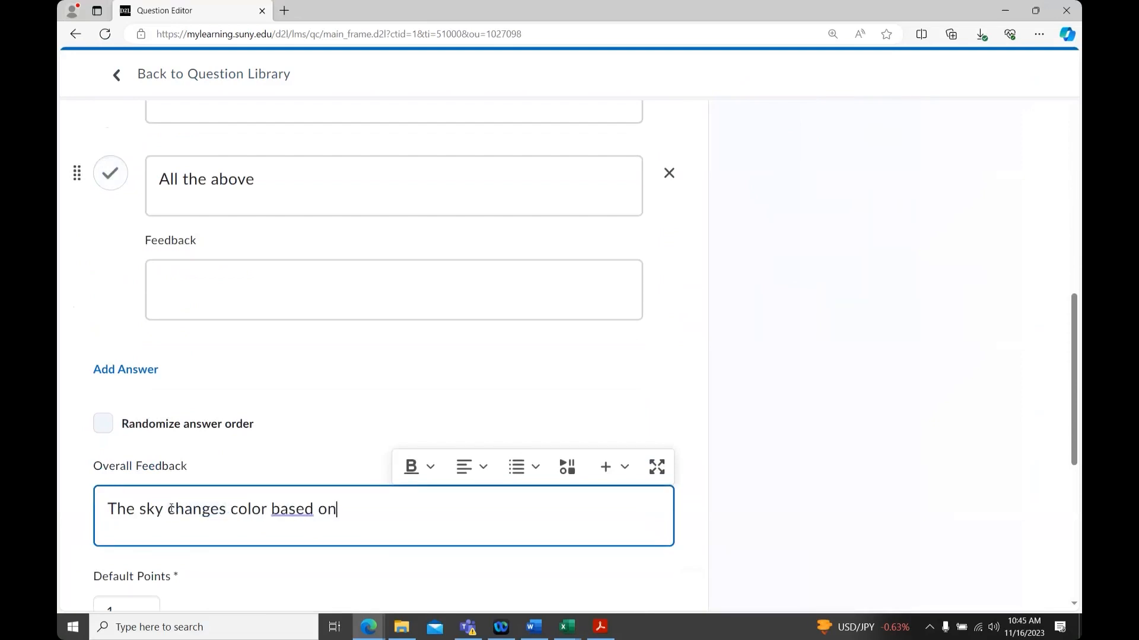
{"action": "type", "text": " the time of day."}
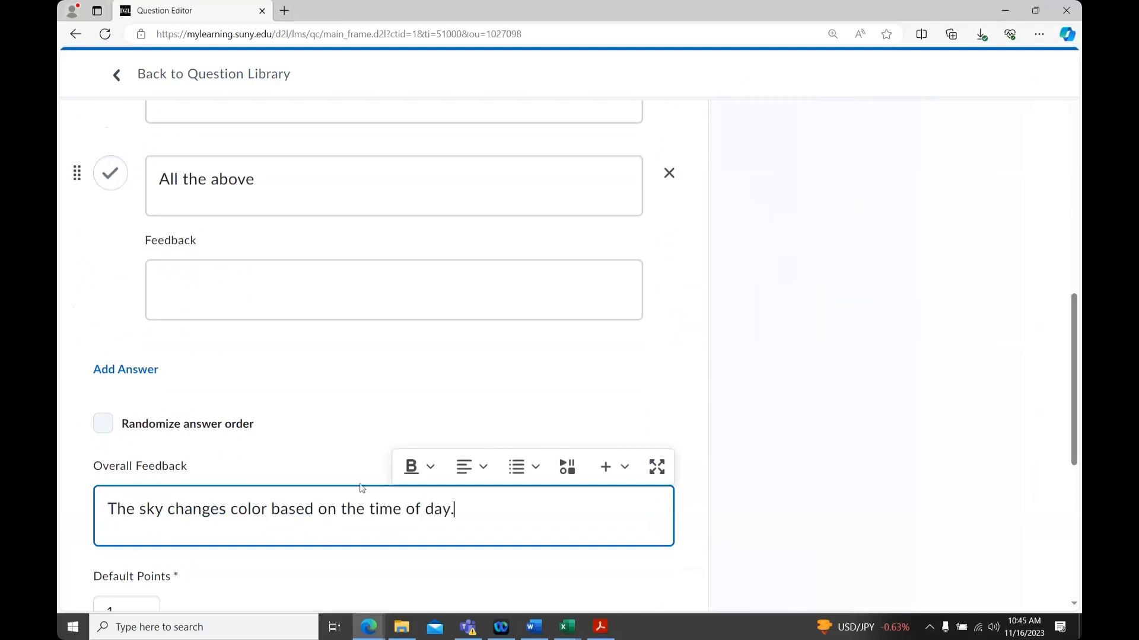
Keep the question's default points at 1 and save it to the Demo Questions section
{"action": "scroll", "coordinate": [350, 435], "scroll_direction": "down", "scroll_amount": 1}
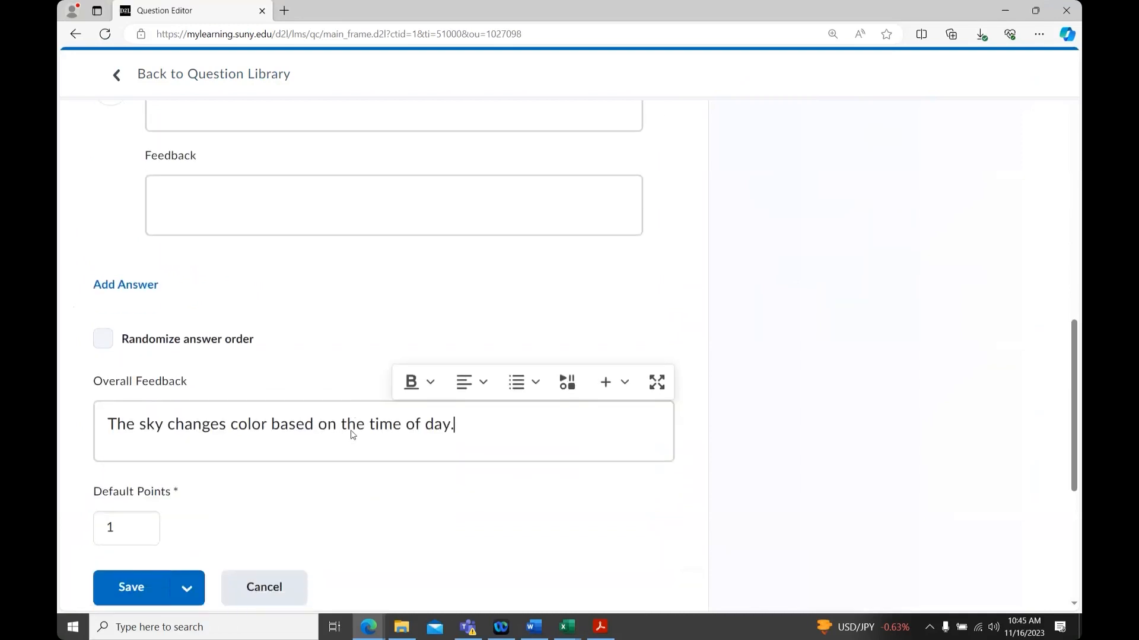
{"action": "left_click", "coordinate": [104, 519]}
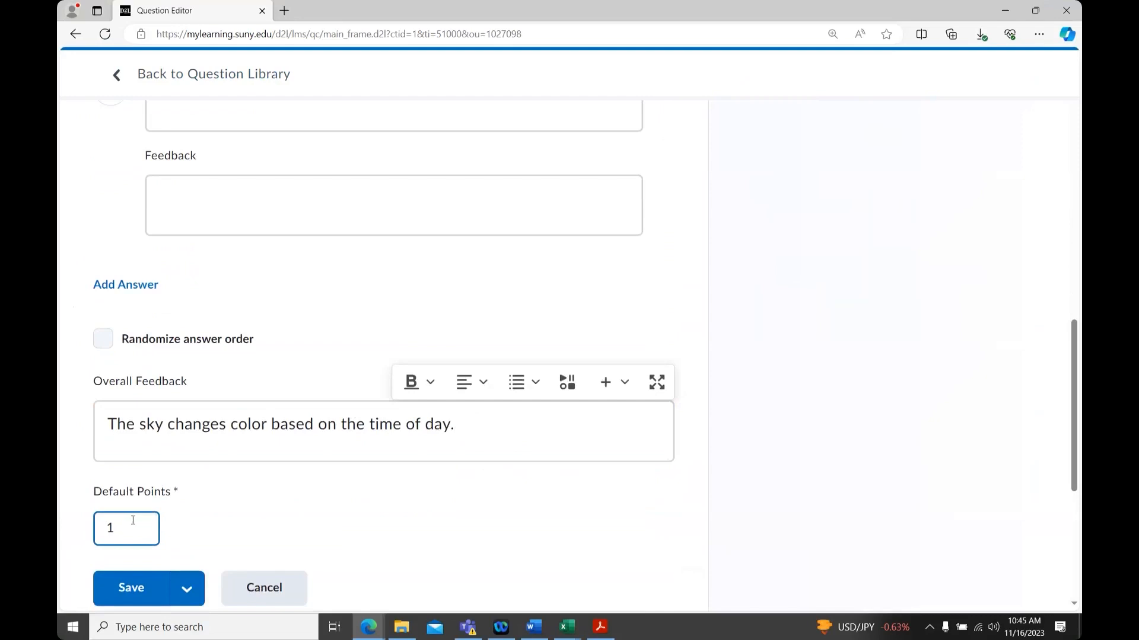
{"action": "left_click", "coordinate": [243, 508]}
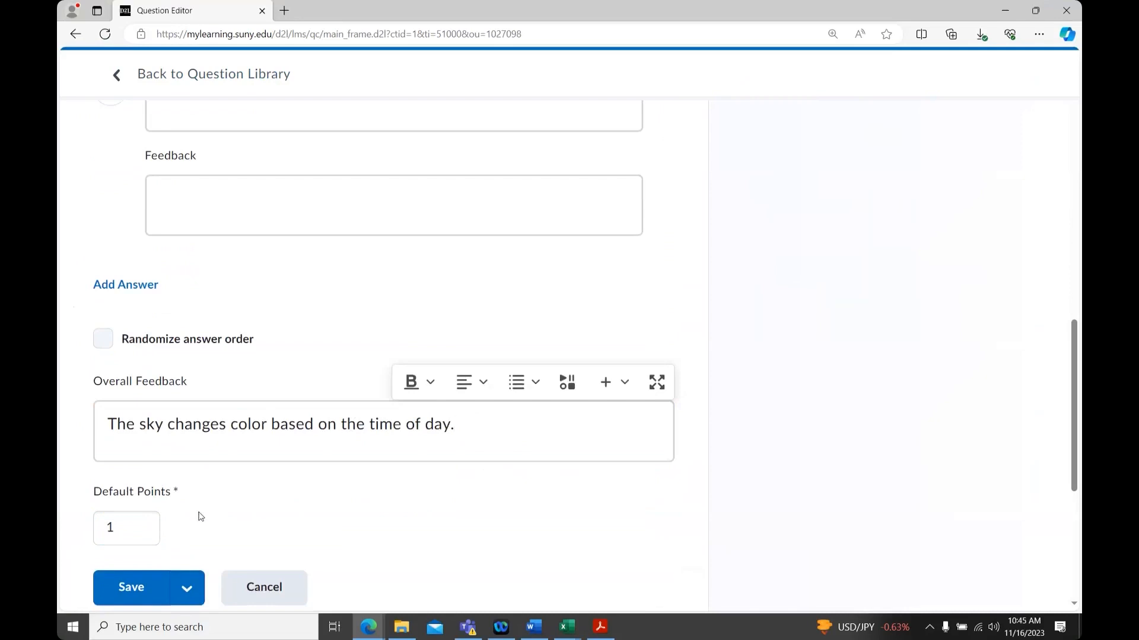
{"action": "left_click", "coordinate": [121, 587]}
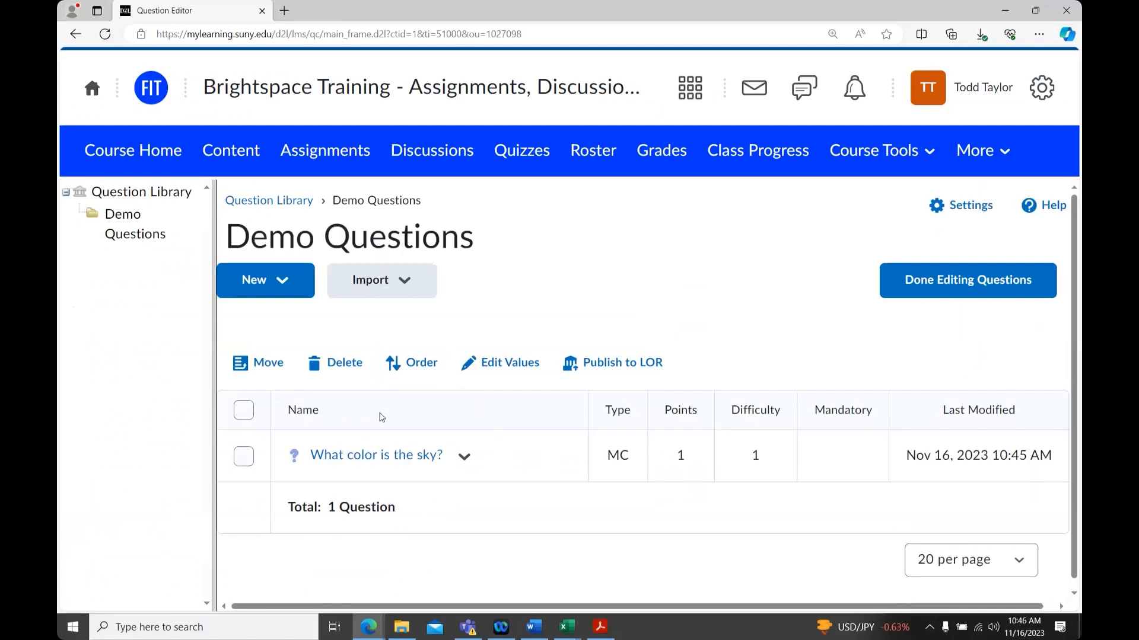
Look over the question types available for Demo Questions and finish editing the questions to return to quiz management
{"action": "left_click", "coordinate": [285, 293]}
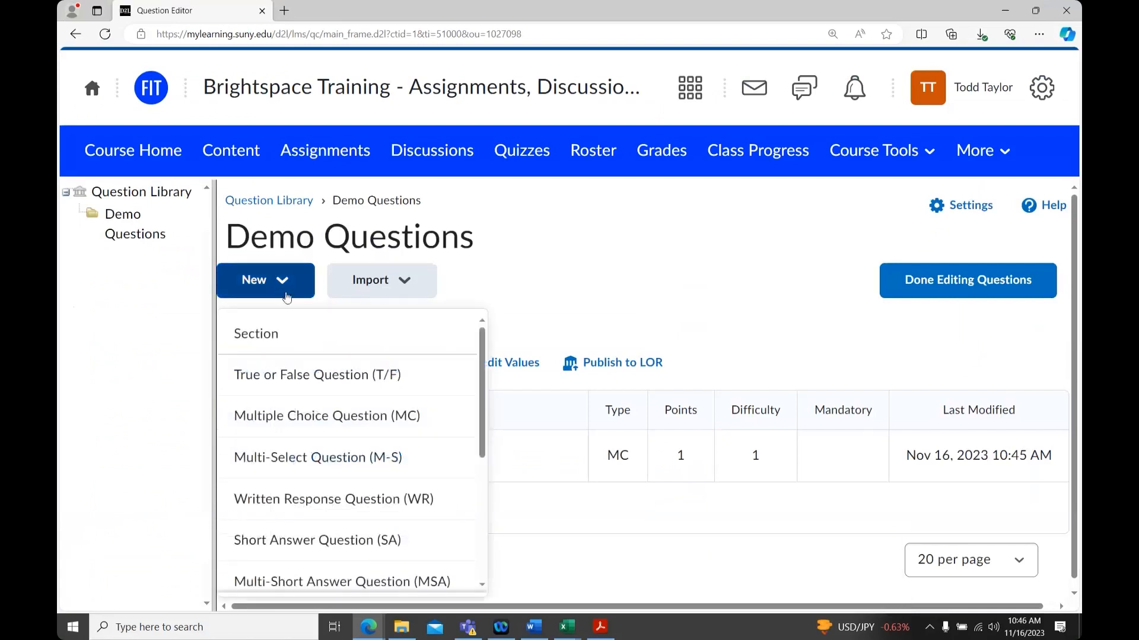
{"action": "left_click", "coordinate": [500, 513]}
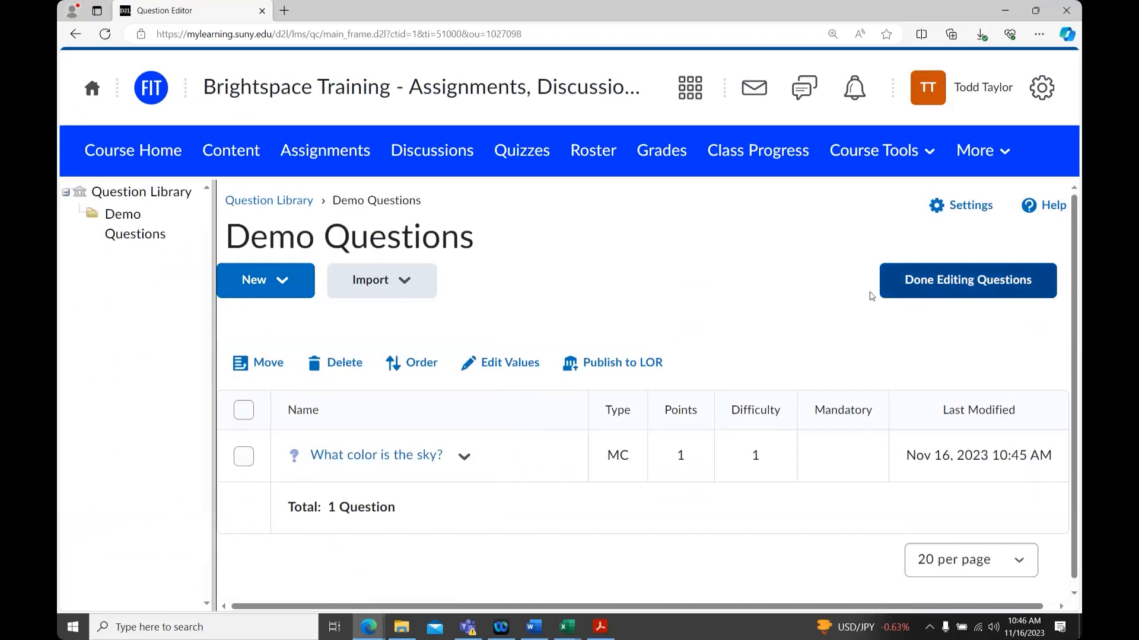
{"action": "left_click", "coordinate": [906, 291]}
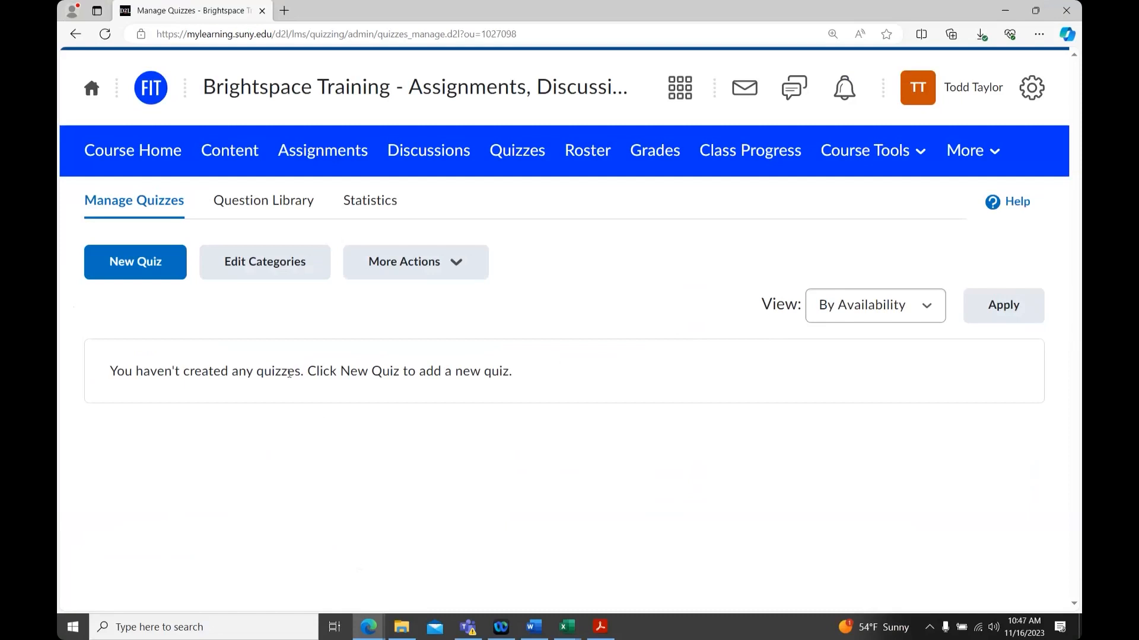
Create a new quiz and name it "Demo Quiz"
{"action": "left_click", "coordinate": [107, 274]}
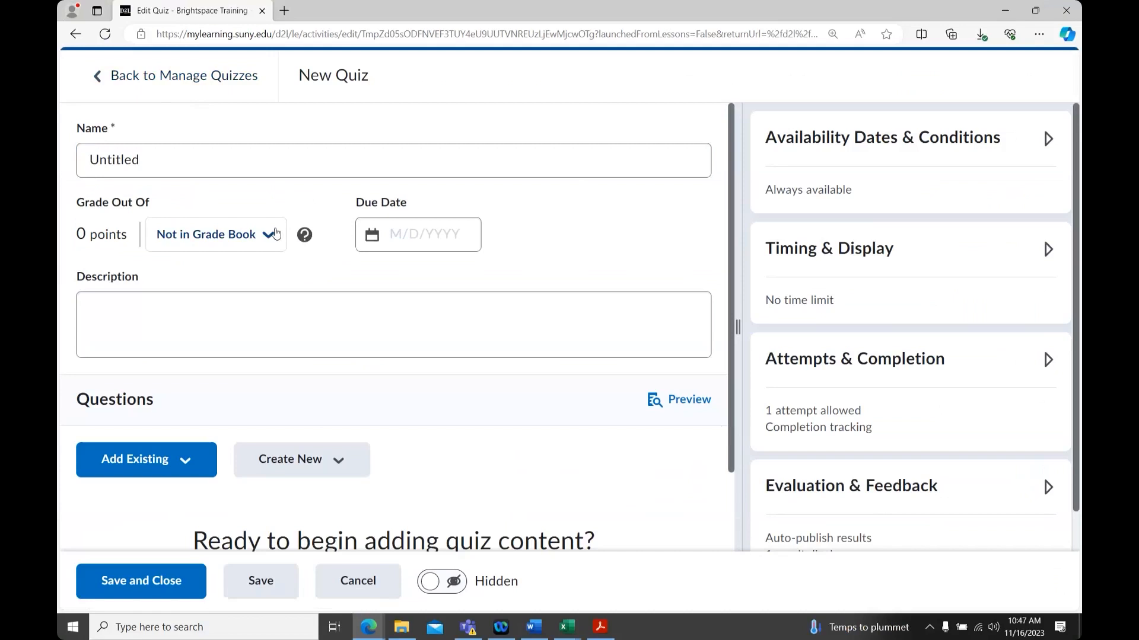
{"action": "left_click", "coordinate": [178, 166]}
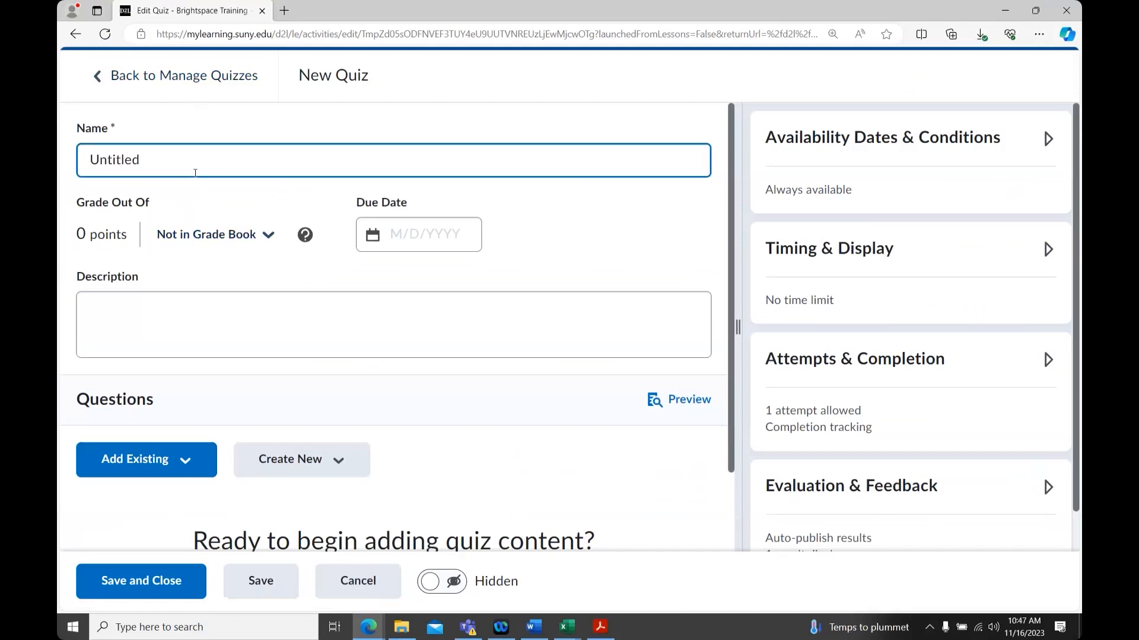
{"action": "left_click_drag", "start_coordinate": [187, 163], "coordinate": [86, 160]}
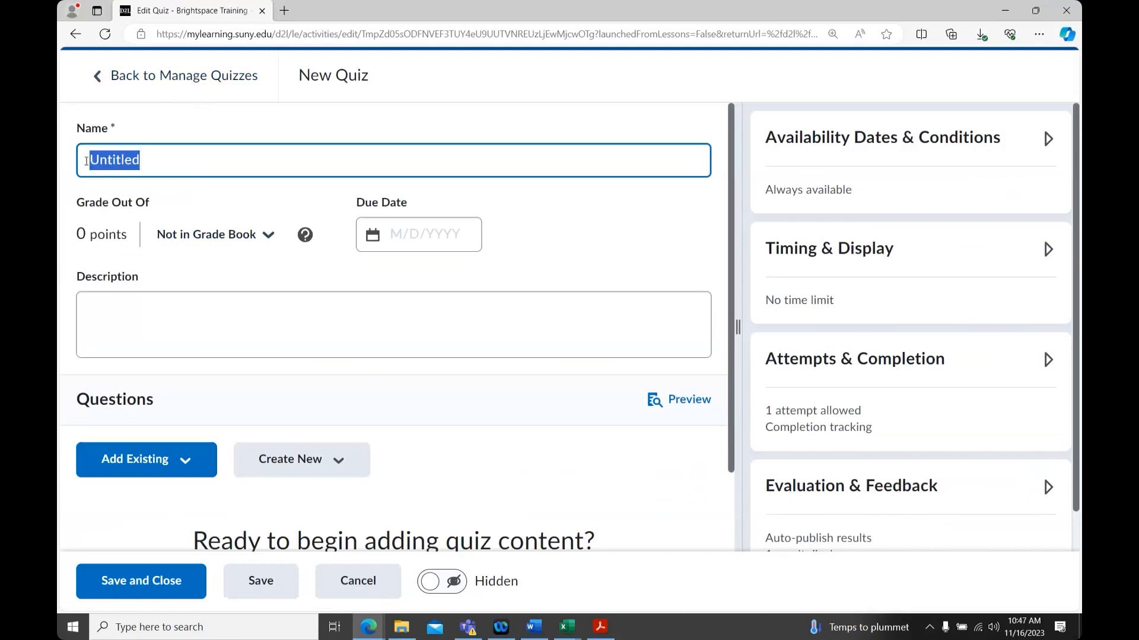
{"action": "type", "text": "Demo Quiz"}
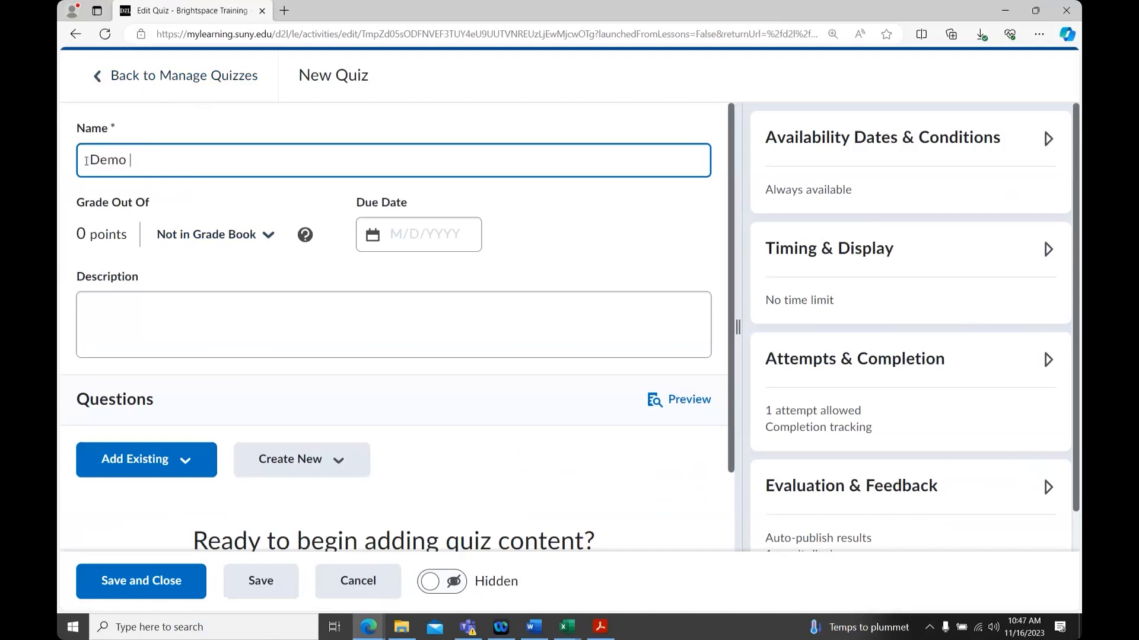
Add the quiz to the grade book by creating and linking it to a new grade item
{"action": "double_click", "coordinate": [82, 234]}
{"action": "left_click", "coordinate": [99, 237]}
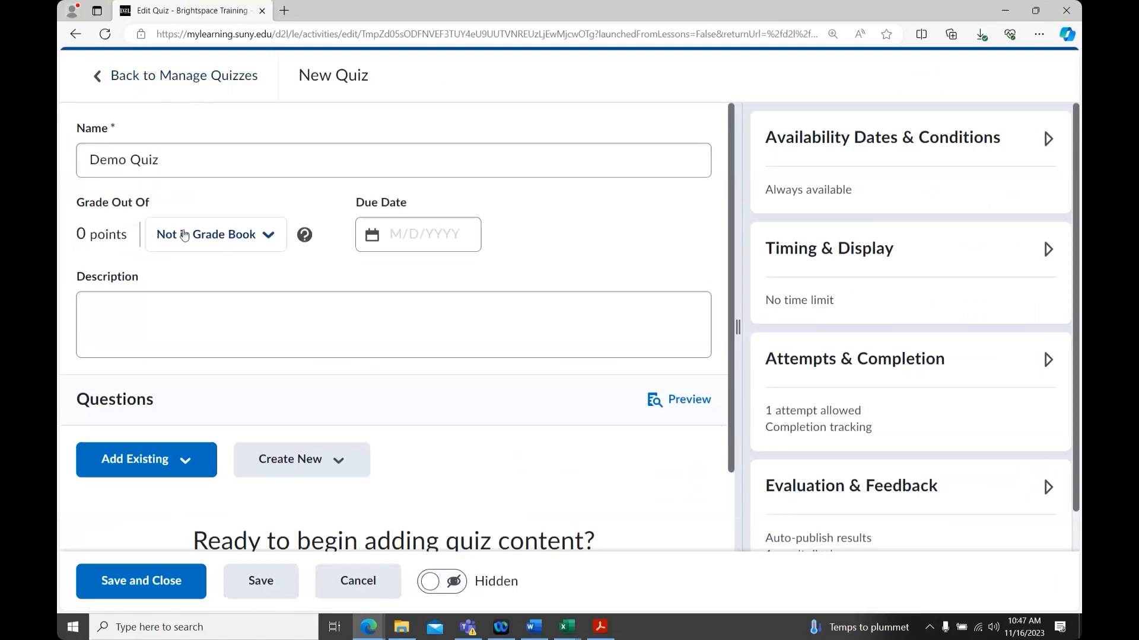
{"action": "left_click", "coordinate": [268, 236]}
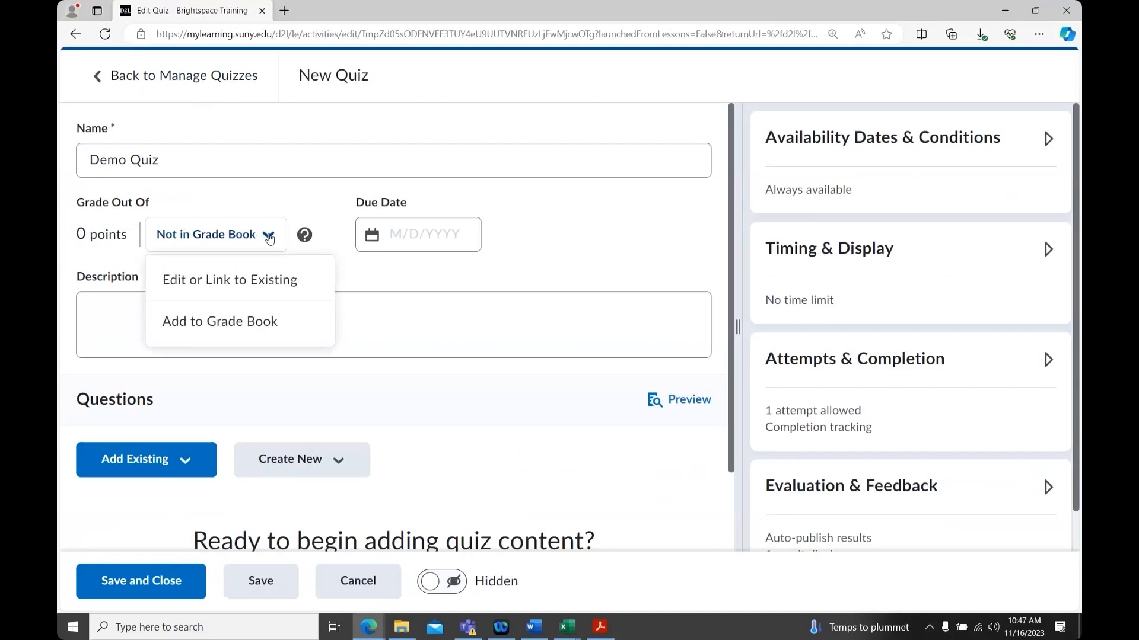
{"action": "left_click", "coordinate": [320, 286]}
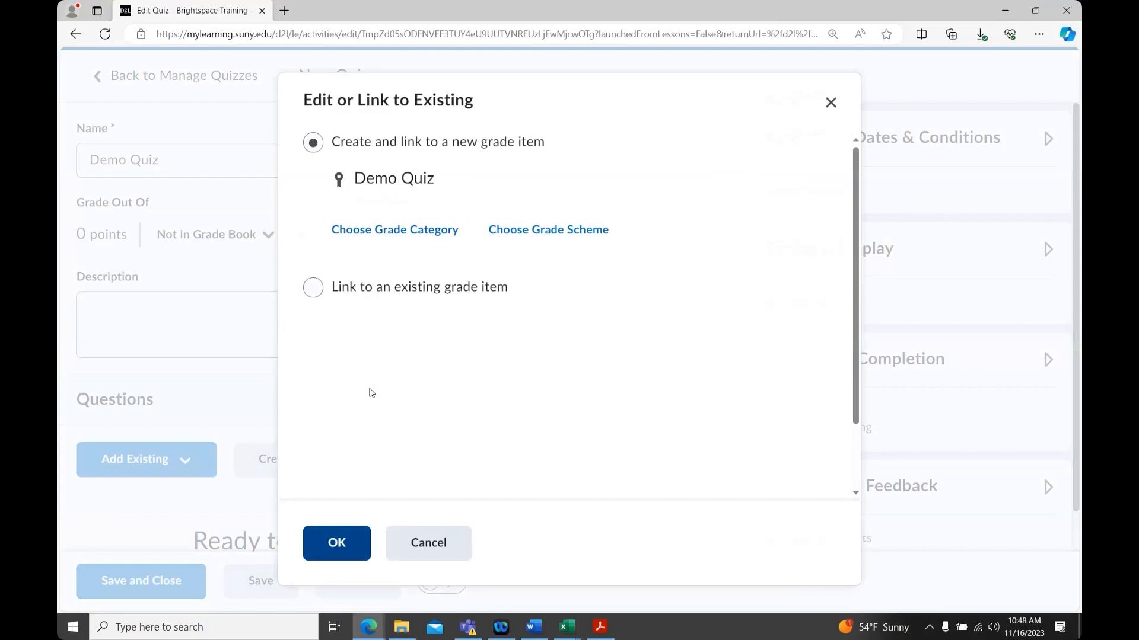
{"action": "left_click", "coordinate": [336, 543]}
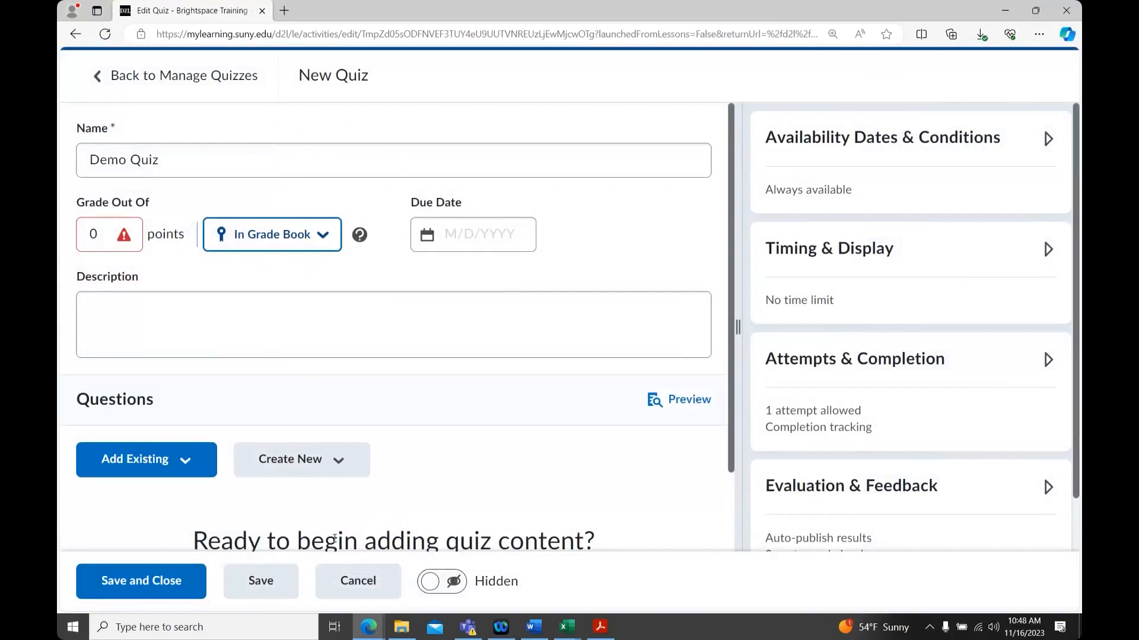
Set the quiz's due date to 11/24/2023
{"action": "mouse_move", "coordinate": [126, 244]}
{"action": "left_click", "coordinate": [425, 237]}
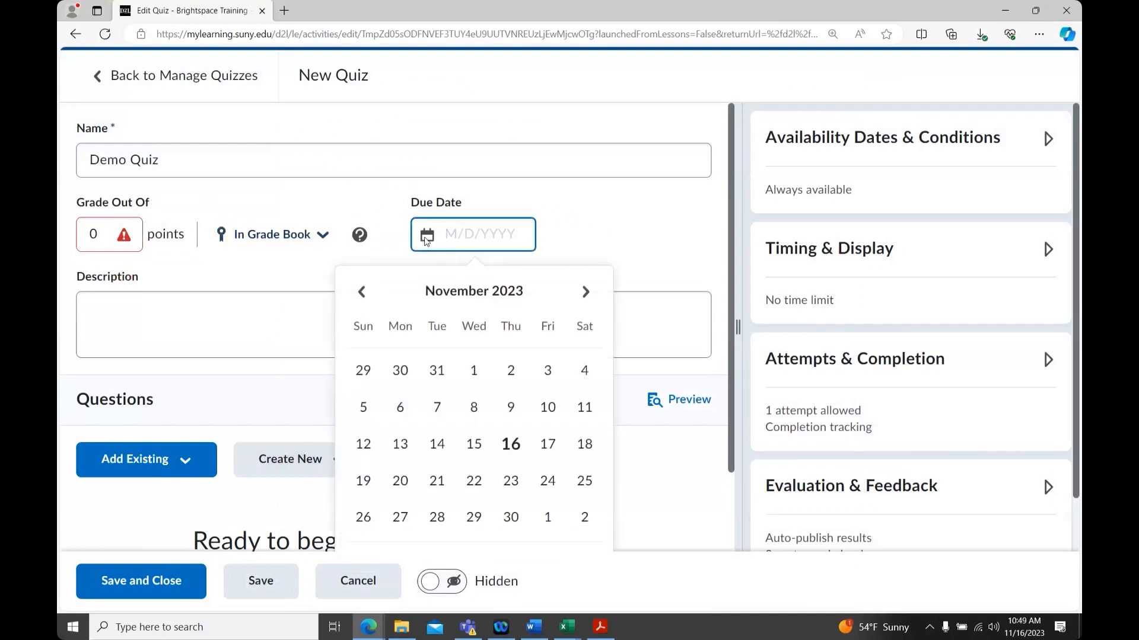
{"action": "left_click", "coordinate": [547, 481]}
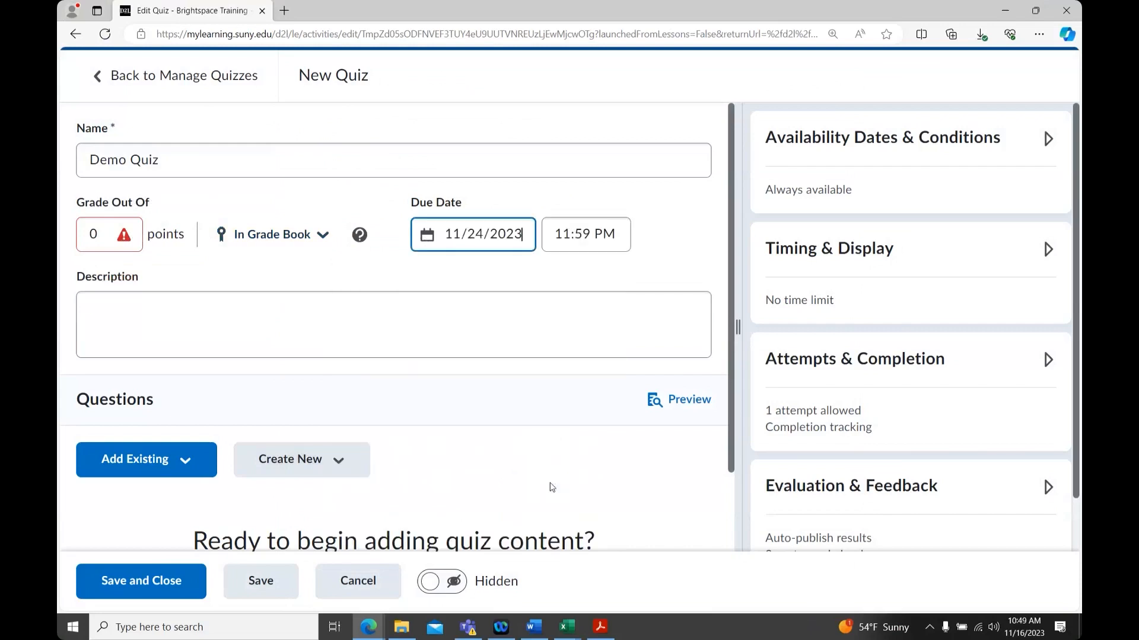
Enter "This quiz tests your knowledge on week 1 materials." as the quiz description
{"action": "left_click", "coordinate": [320, 311]}
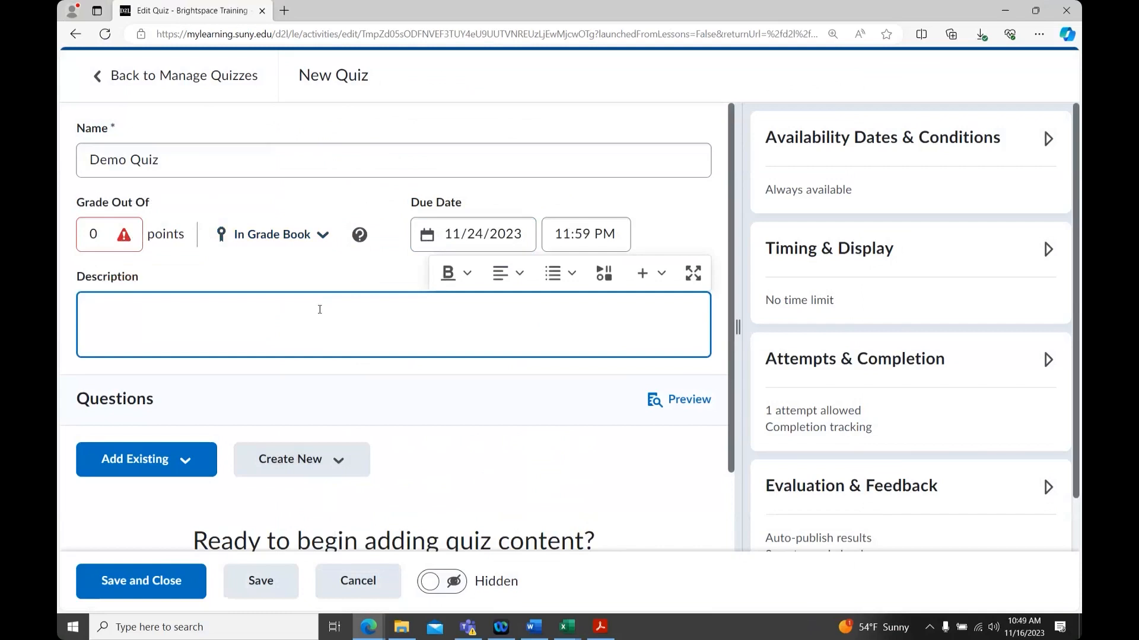
{"action": "type", "text": "This quiz tests "}
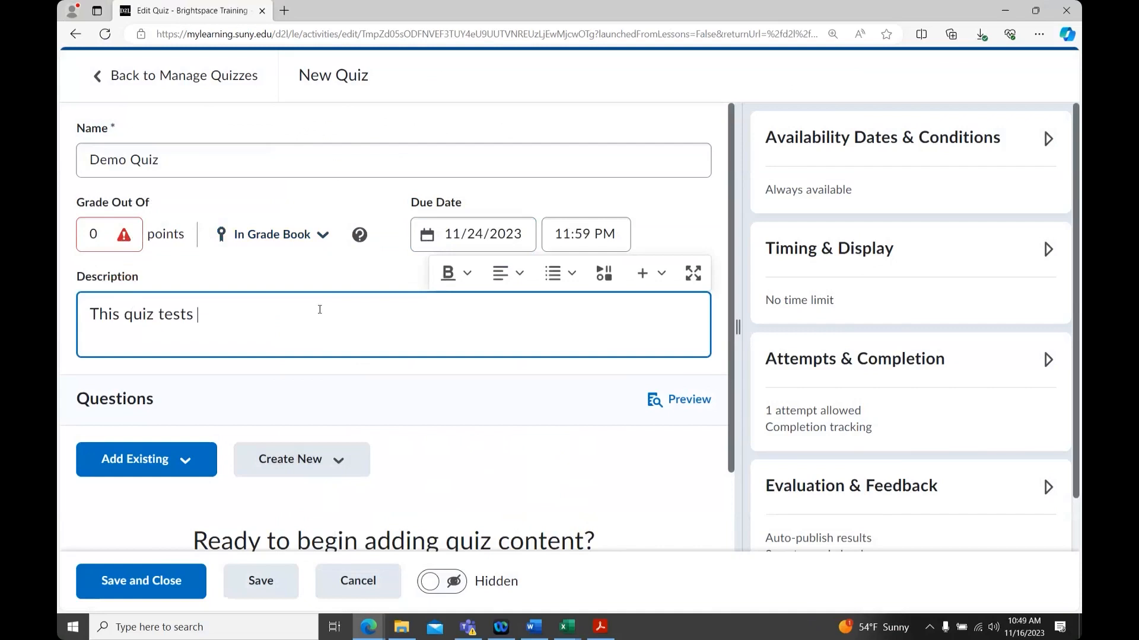
{"action": "type", "text": "your knowledge on week 12"}
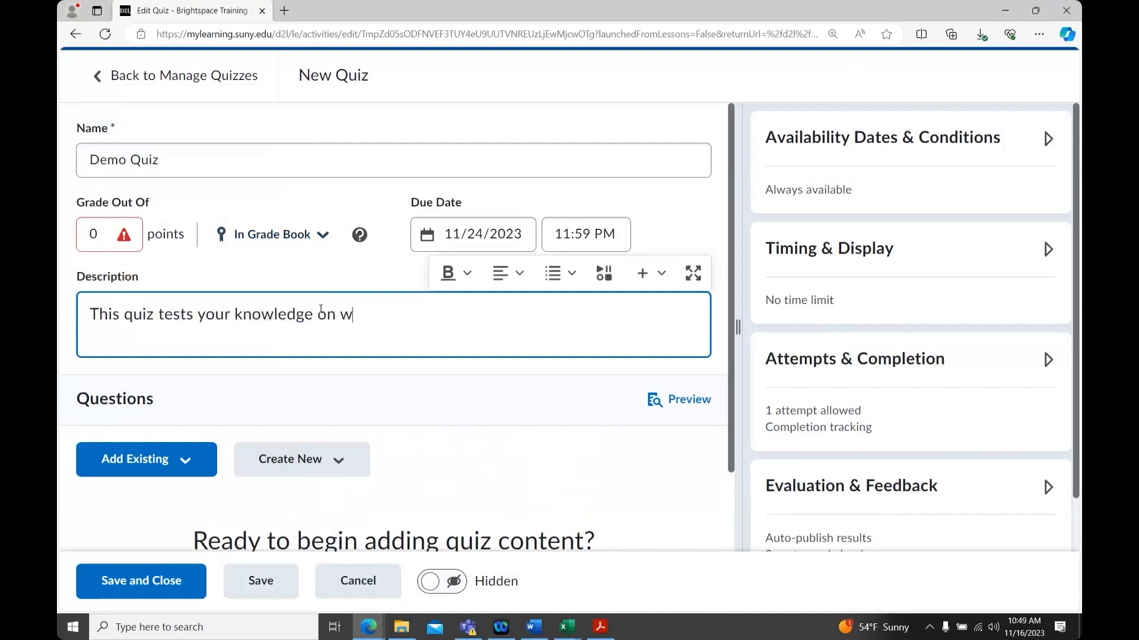
{"action": "key", "text": "BackSpace"}
{"action": "type", "text": "mteria"}
{"action": "key", "text": "BackSpace"}
{"action": "key", "text": "BackSpace"}
{"action": "key", "text": "BackSpace"}
{"action": "key", "text": "BackSpace"}
{"action": "key", "text": "BackSpace"}
{"action": "type", "text": "aterials."}
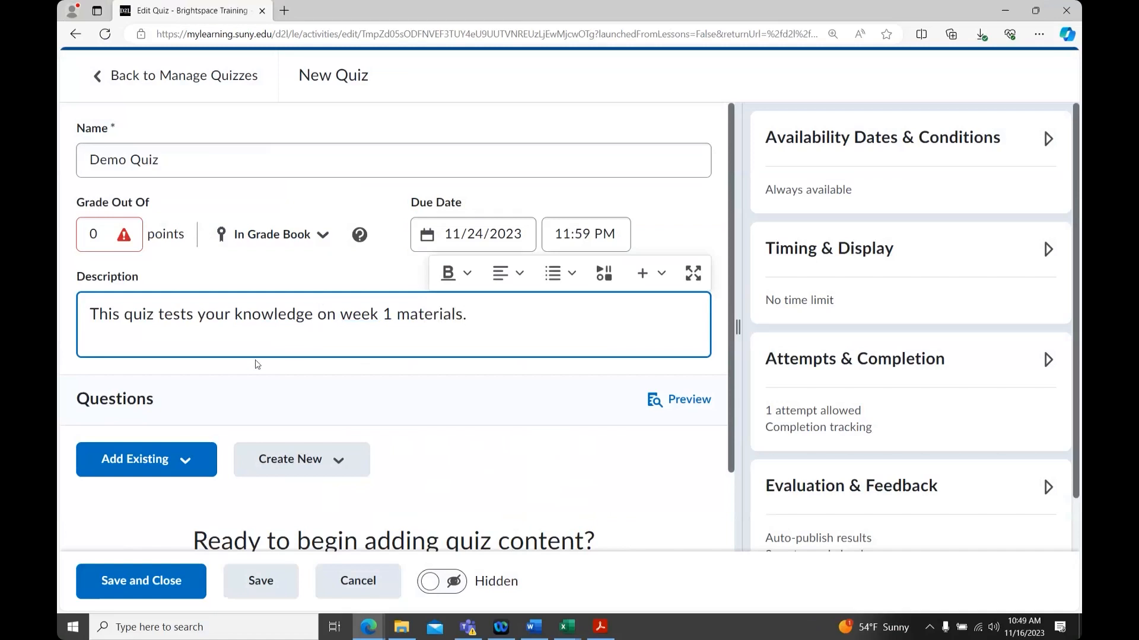
Import the "What color is the sky?" question from the Demo Questions section of the Question Library into the quiz
{"action": "scroll", "coordinate": [257, 365], "scroll_direction": "down", "scroll_amount": 1}
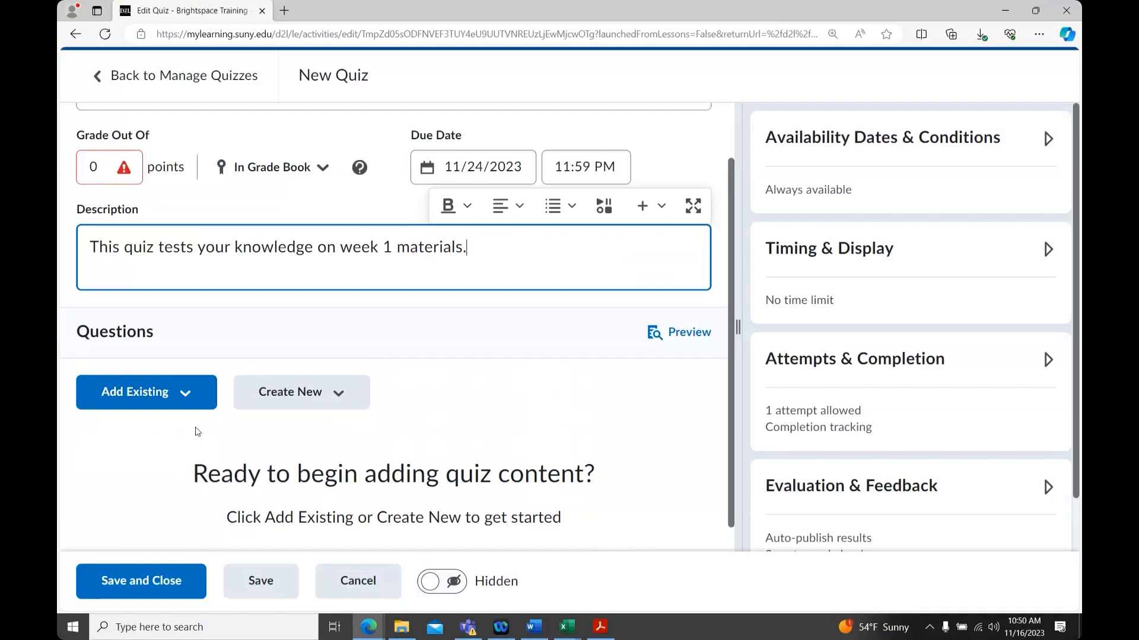
{"action": "left_click", "coordinate": [185, 398]}
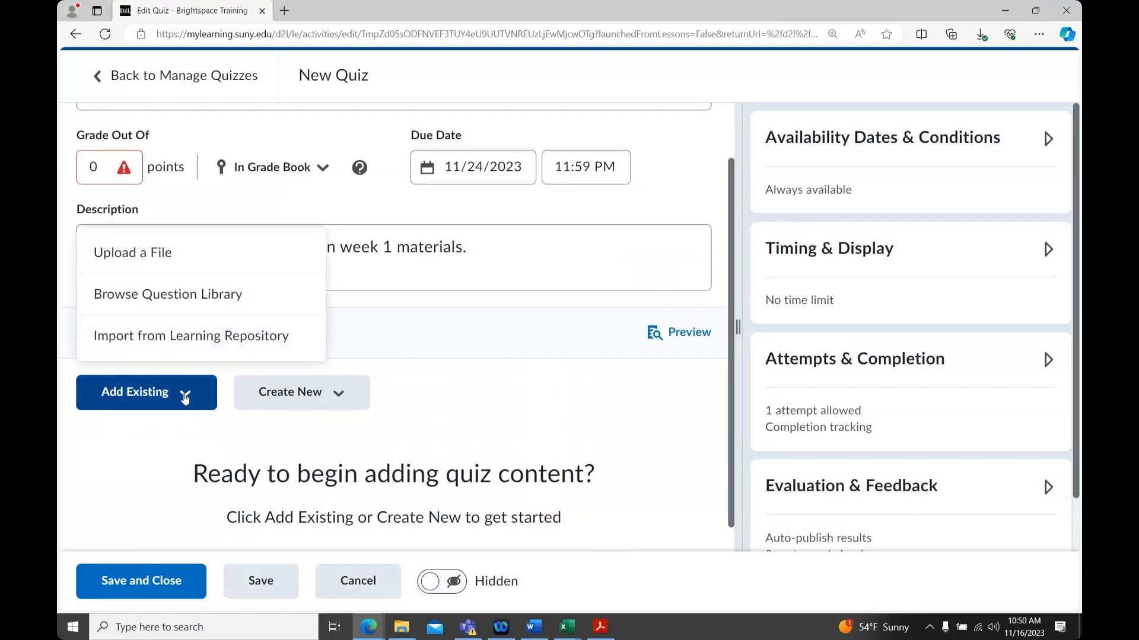
{"action": "left_click", "coordinate": [275, 301]}
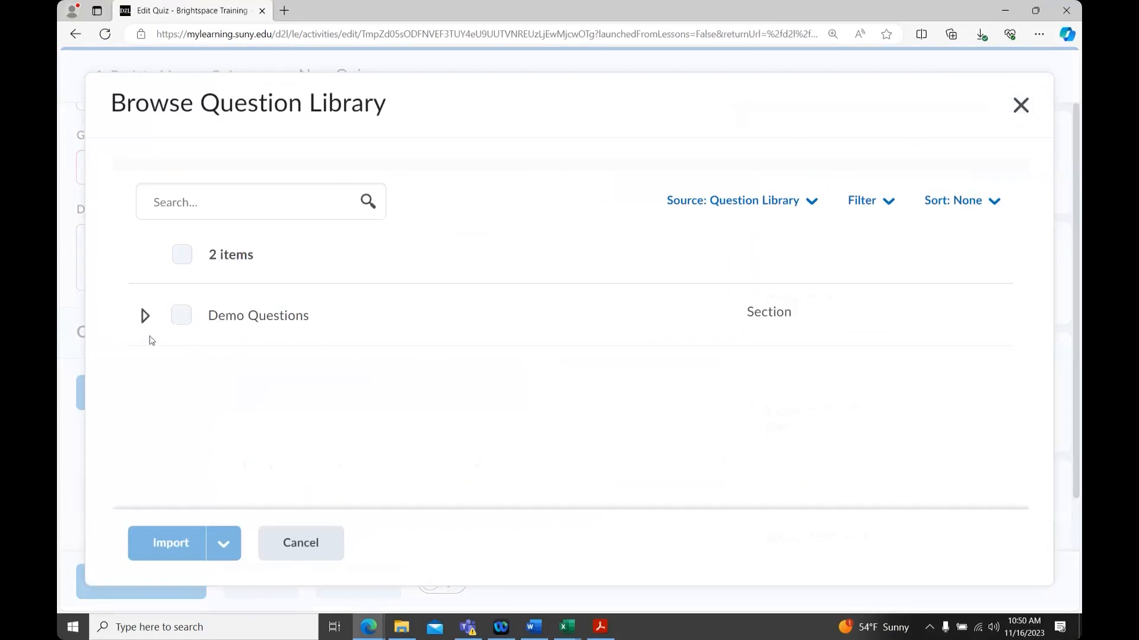
{"action": "left_click", "coordinate": [145, 317]}
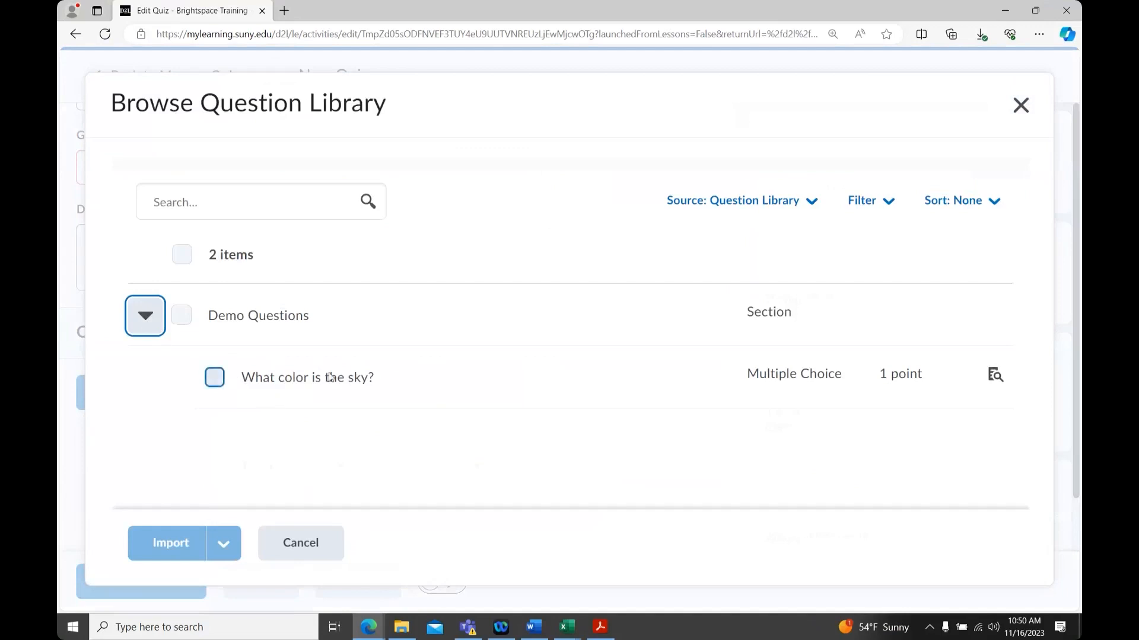
{"action": "left_click", "coordinate": [215, 383]}
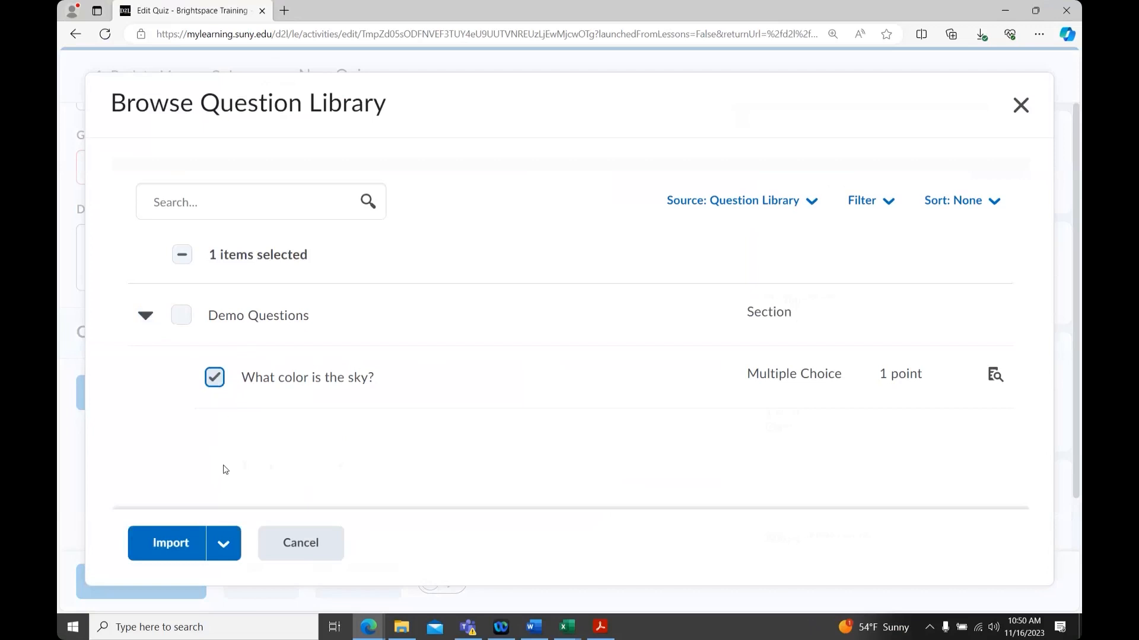
{"action": "left_click", "coordinate": [160, 544]}
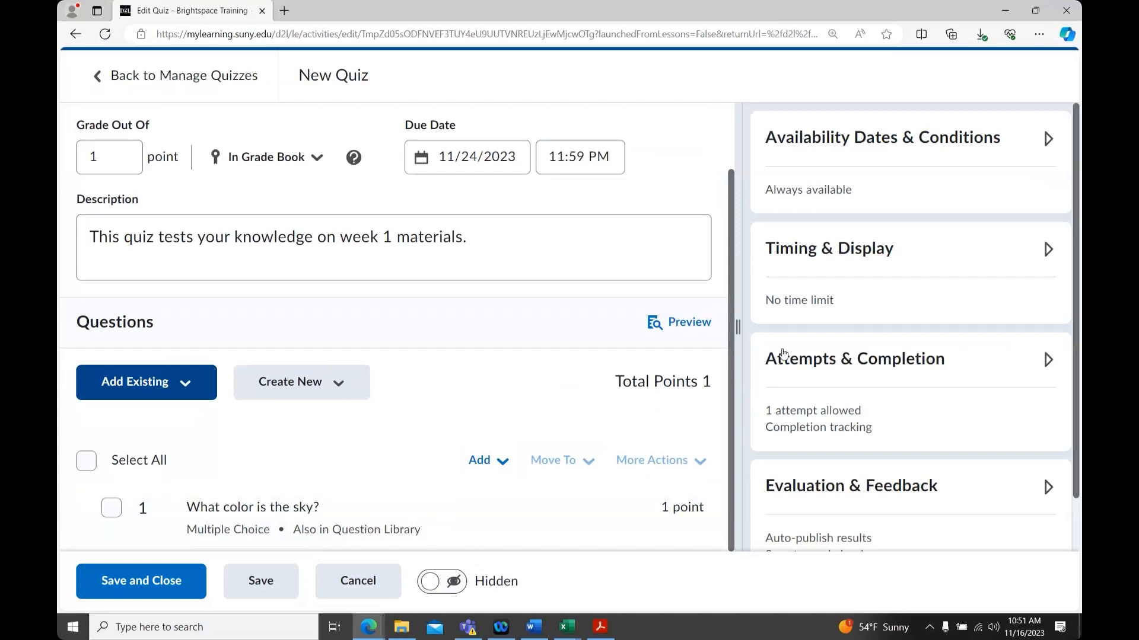
Review the quiz's Evaluation & Feedback settings, including auto-publishing of attempt results and the choices for which questions are displayed to learners
{"action": "scroll", "coordinate": [957, 374], "scroll_direction": "down", "scroll_amount": 1}
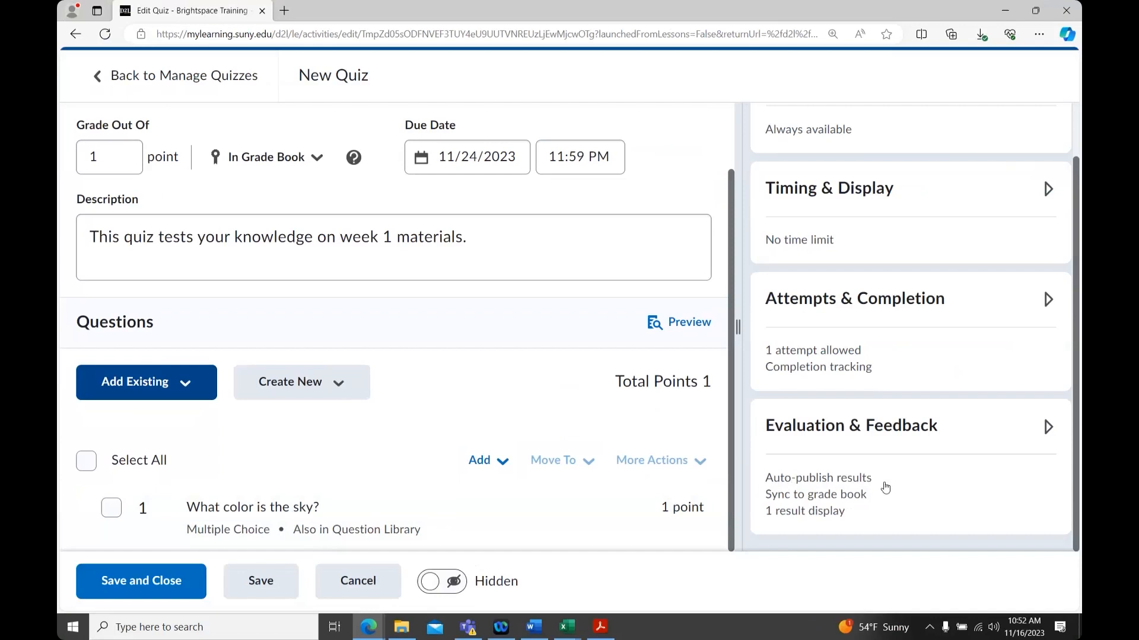
{"action": "left_click", "coordinate": [775, 428]}
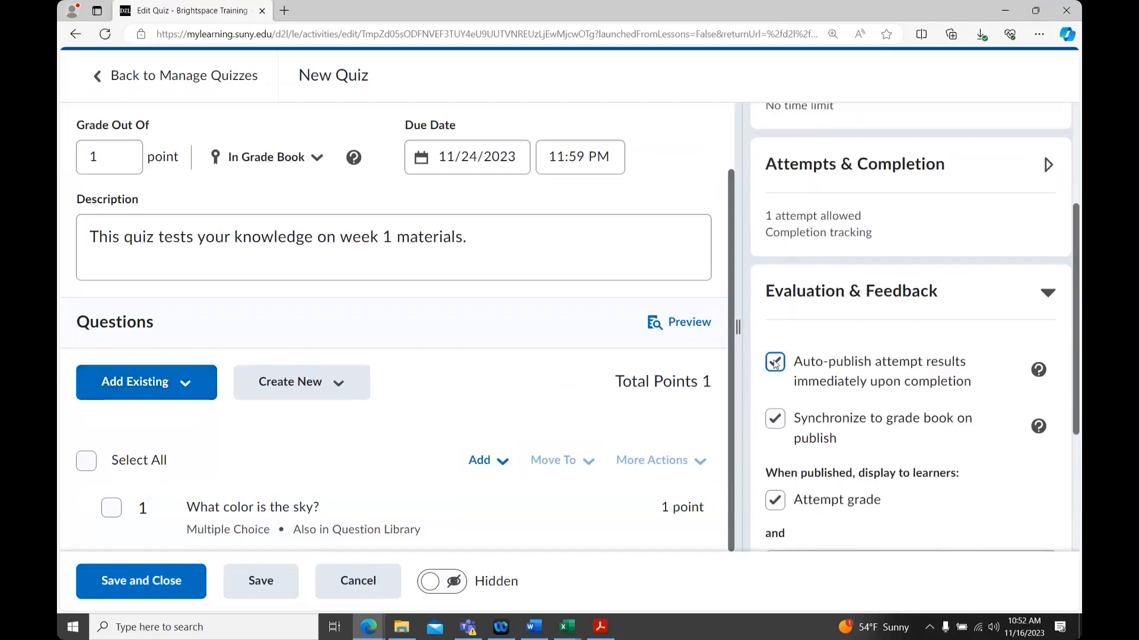
{"action": "left_click", "coordinate": [775, 363]}
{"action": "left_click", "coordinate": [774, 365]}
{"action": "scroll", "coordinate": [820, 298], "scroll_direction": "down", "scroll_amount": 3}
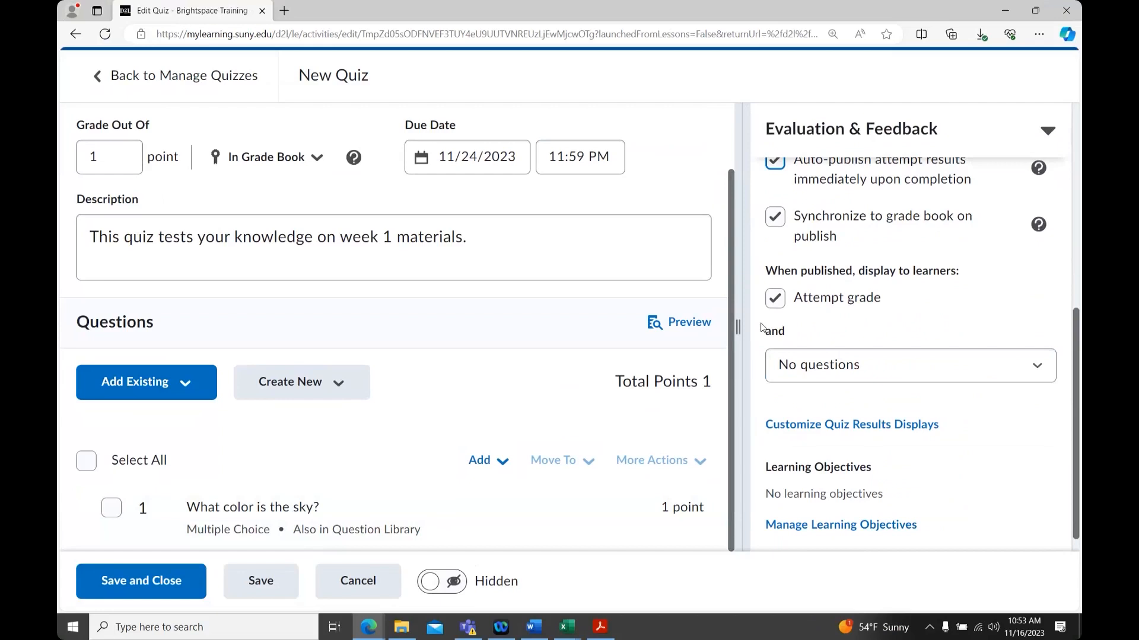
{"action": "left_click", "coordinate": [804, 371]}
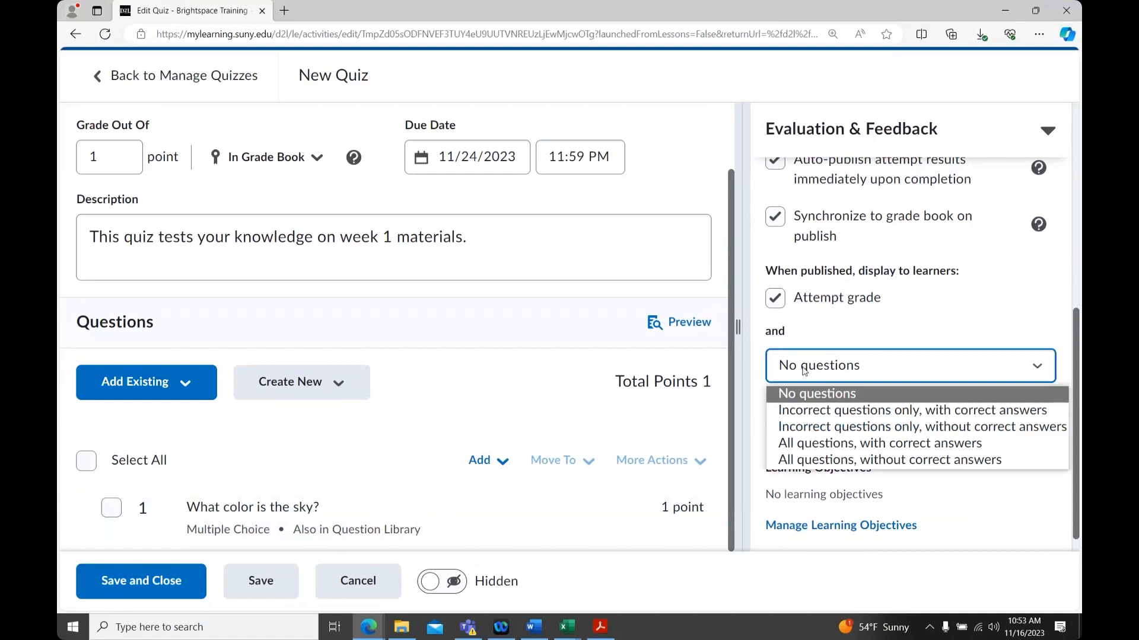
{"action": "left_click", "coordinate": [828, 338]}
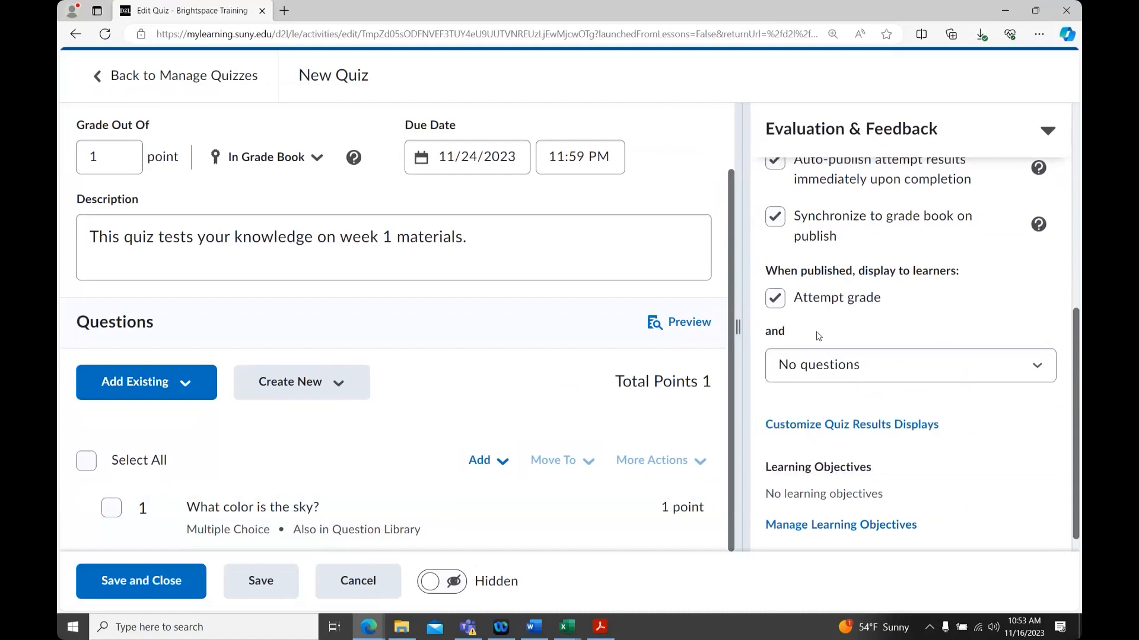
{"action": "left_click", "coordinate": [826, 135]}
{"action": "scroll", "coordinate": [780, 366], "scroll_direction": "up", "scroll_amount": 1}
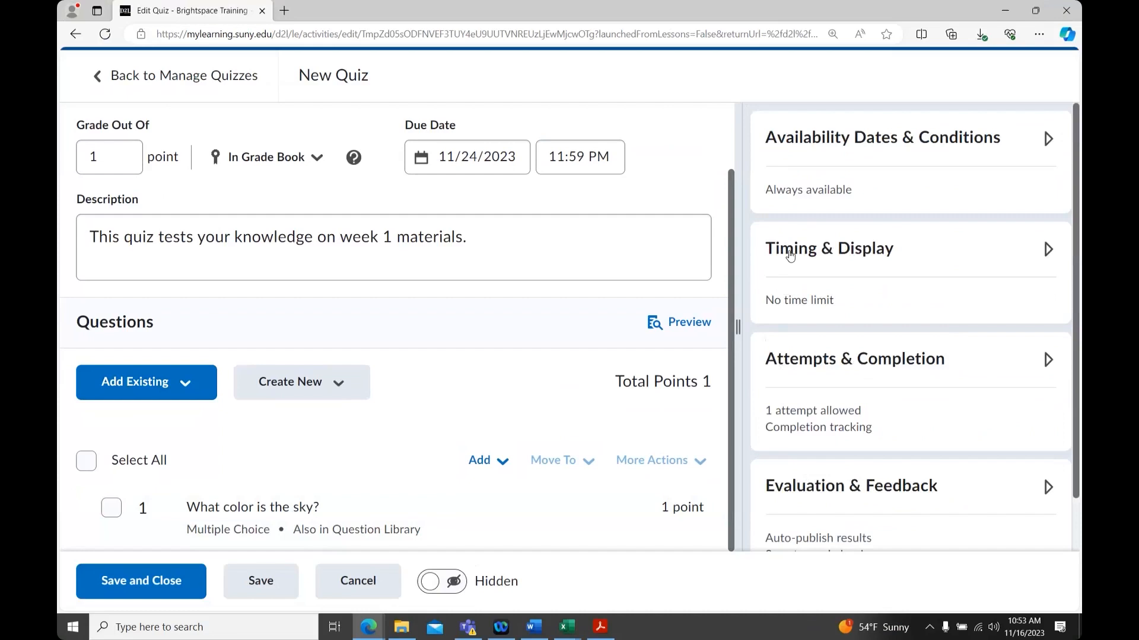
Turn on the quiz's time limit and set it to 10 minutes
{"action": "left_click", "coordinate": [790, 254]}
{"action": "left_click", "coordinate": [775, 304]}
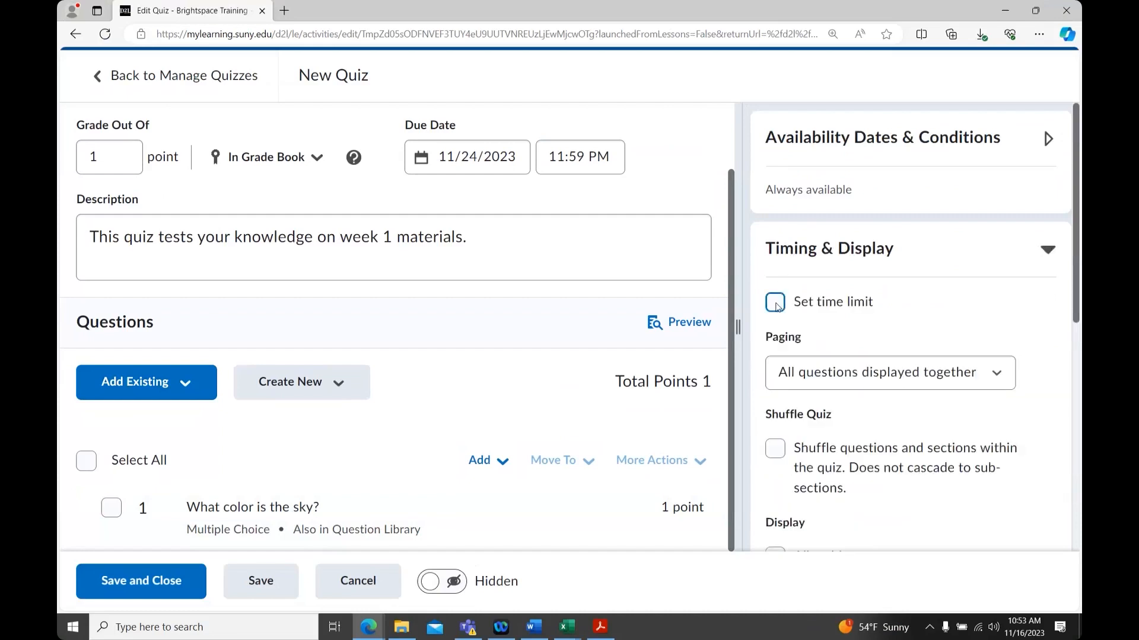
{"action": "left_click", "coordinate": [821, 375]}
{"action": "left_click_drag", "start_coordinate": [813, 375], "coordinate": [824, 376]}
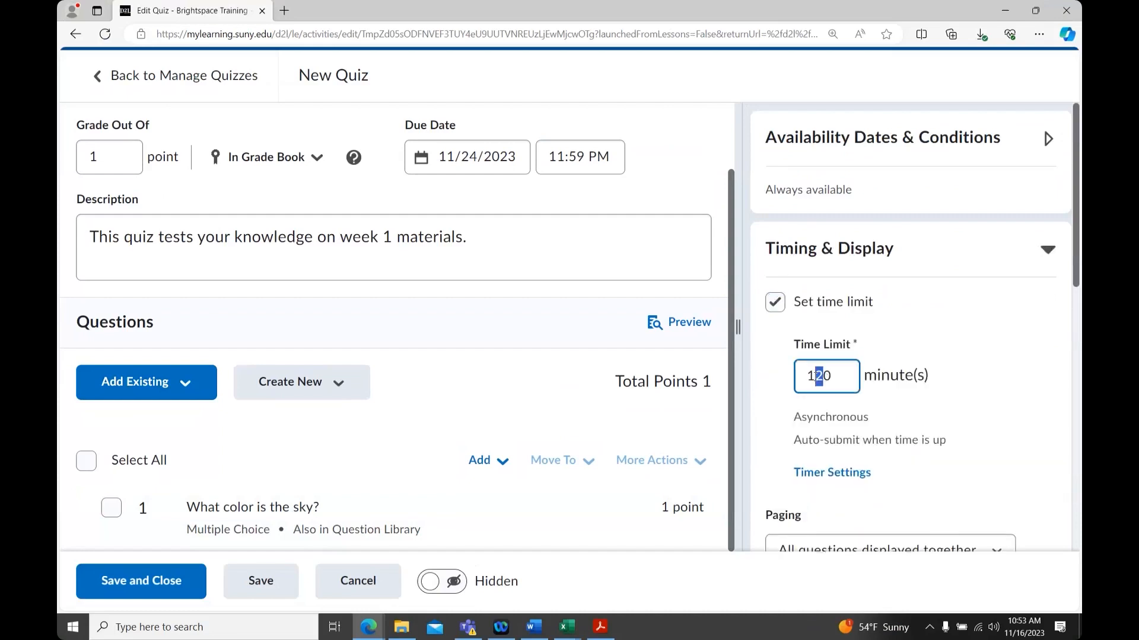
{"action": "key", "text": "BackSpace"}
{"action": "left_click_drag", "start_coordinate": [868, 417], "coordinate": [792, 418]}
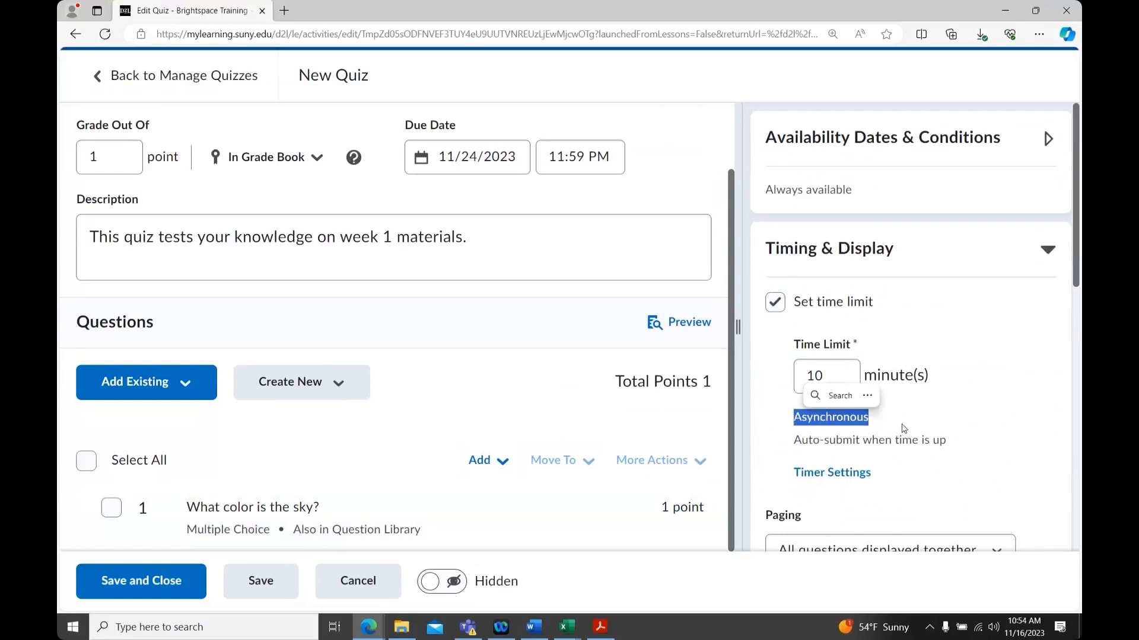
{"action": "left_click", "coordinate": [840, 411]}
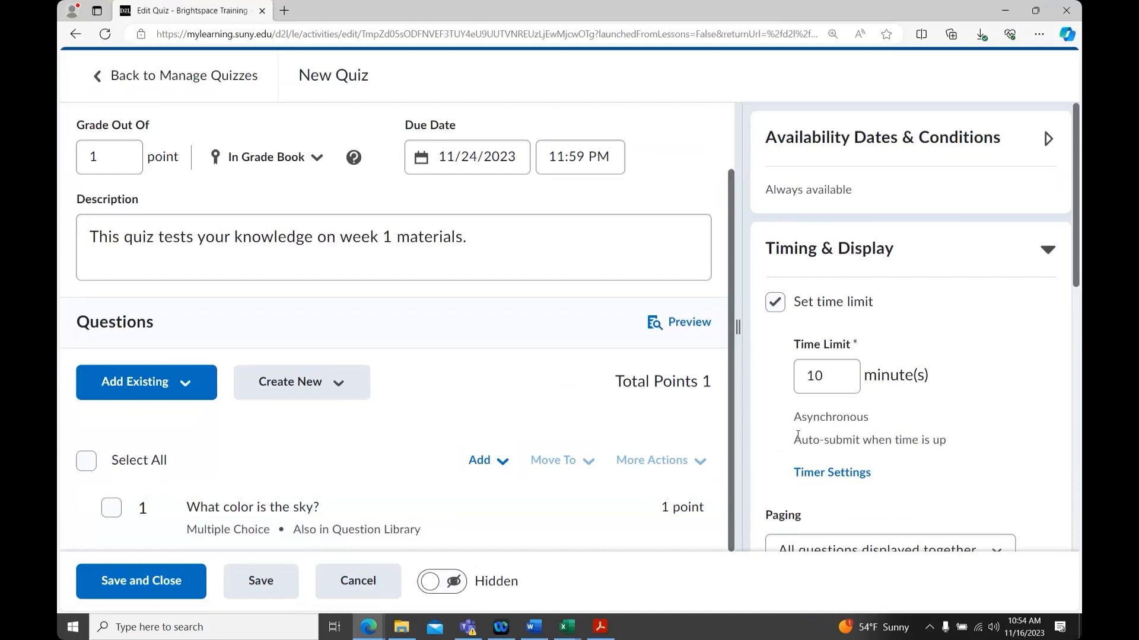
{"action": "left_click", "coordinate": [911, 266]}
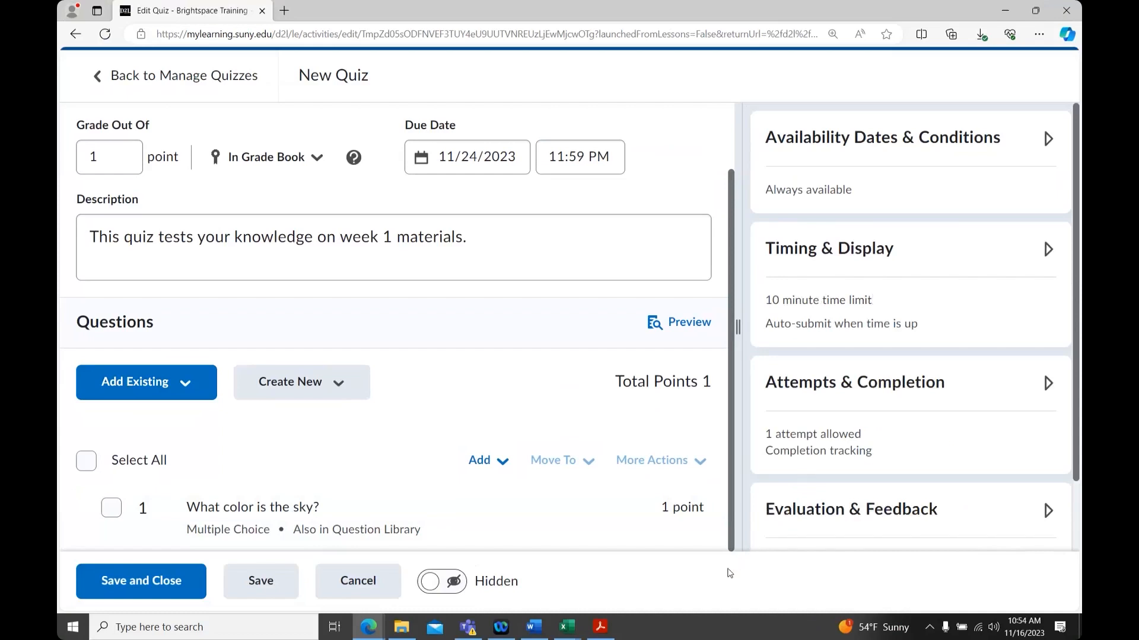
Make the quiz visible to learners, and save and close it
{"action": "left_click", "coordinate": [450, 586]}
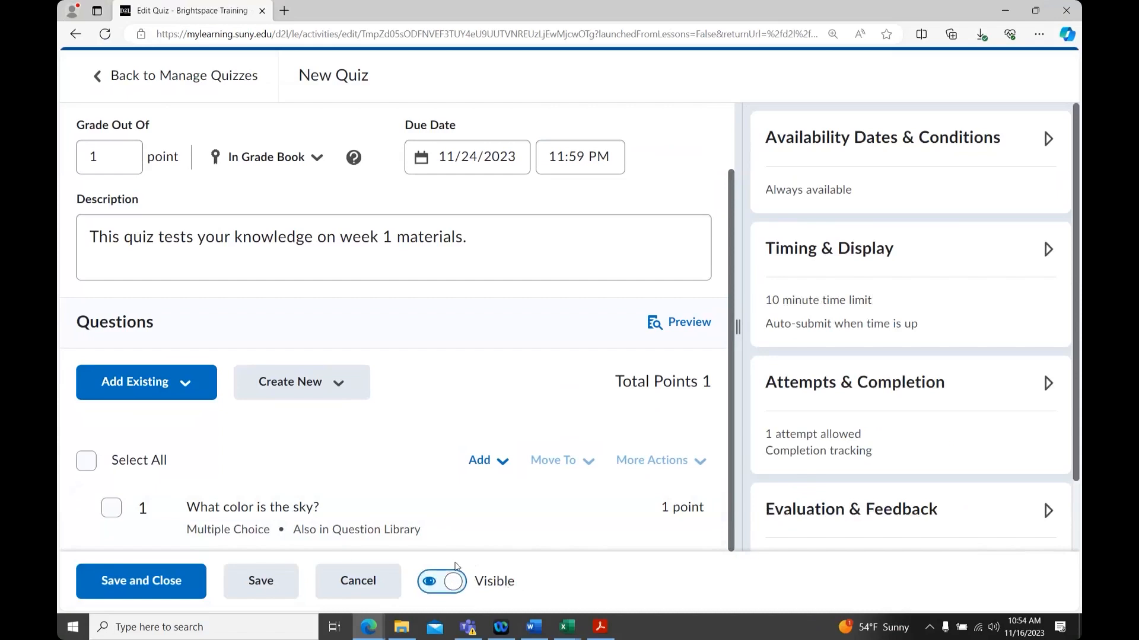
{"action": "left_click", "coordinate": [182, 582]}
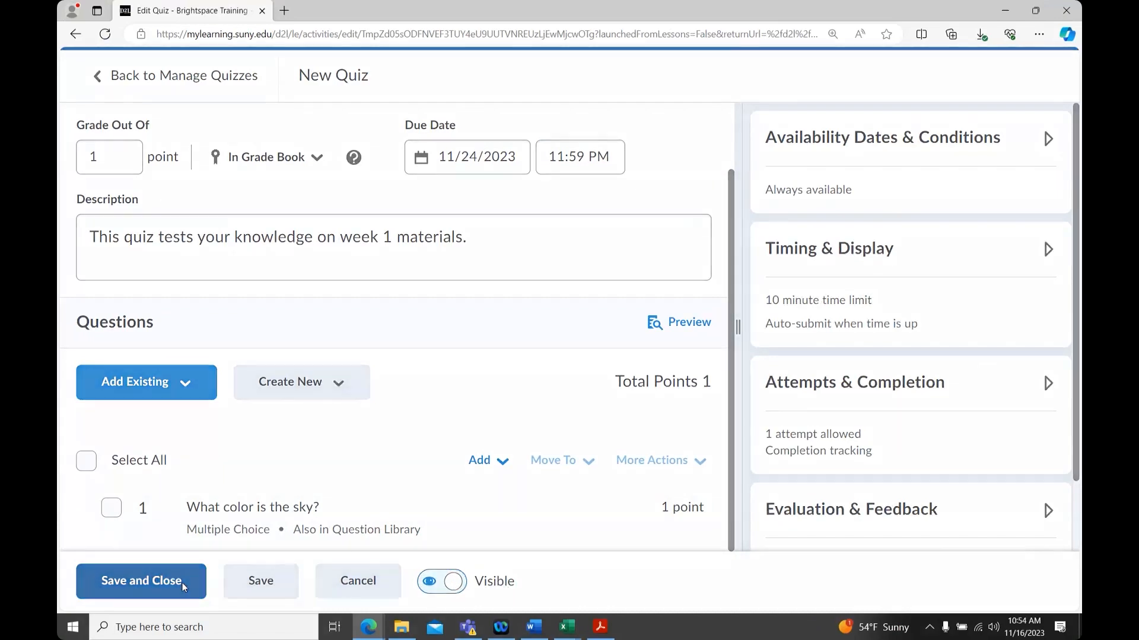